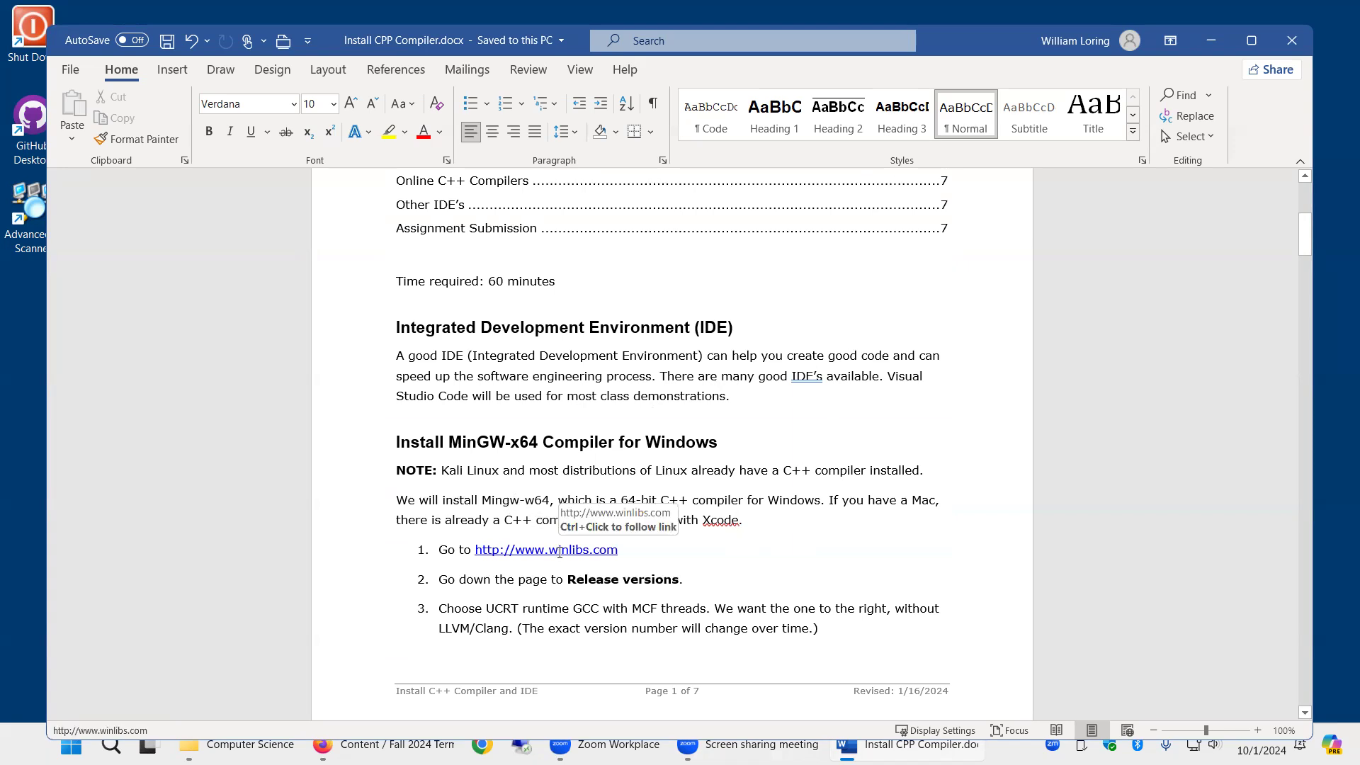
# - Search for winlibs in a new browser tab
pyautogui.click(388, 745)
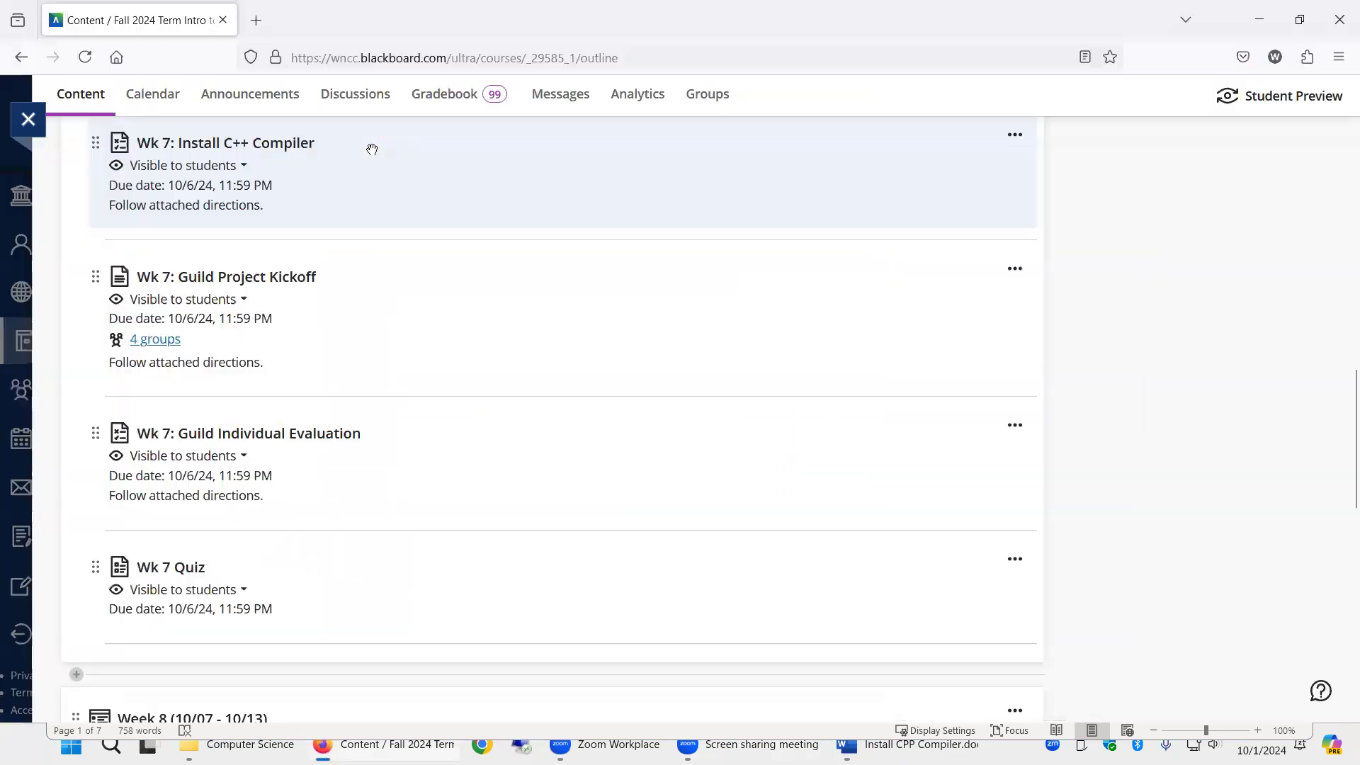
pyautogui.click(256, 19)
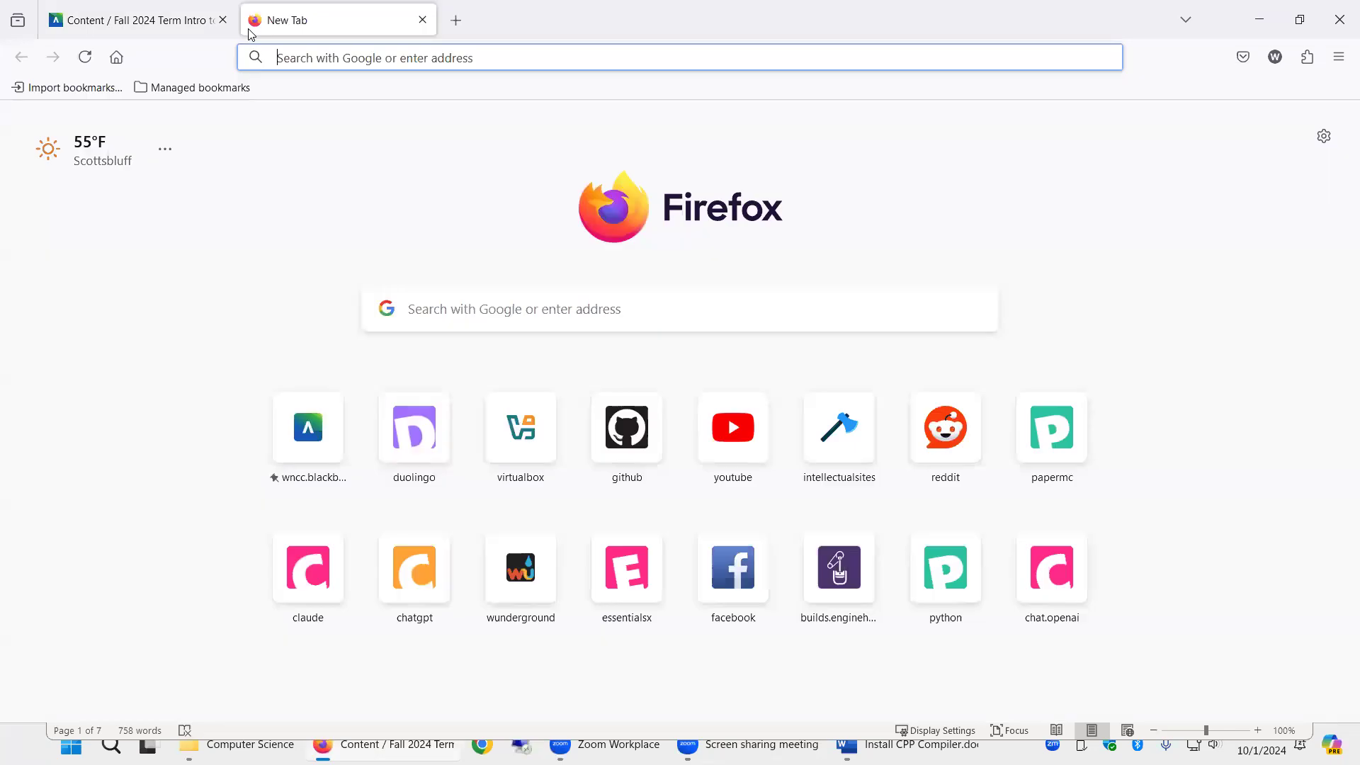
pyautogui.write('winli')
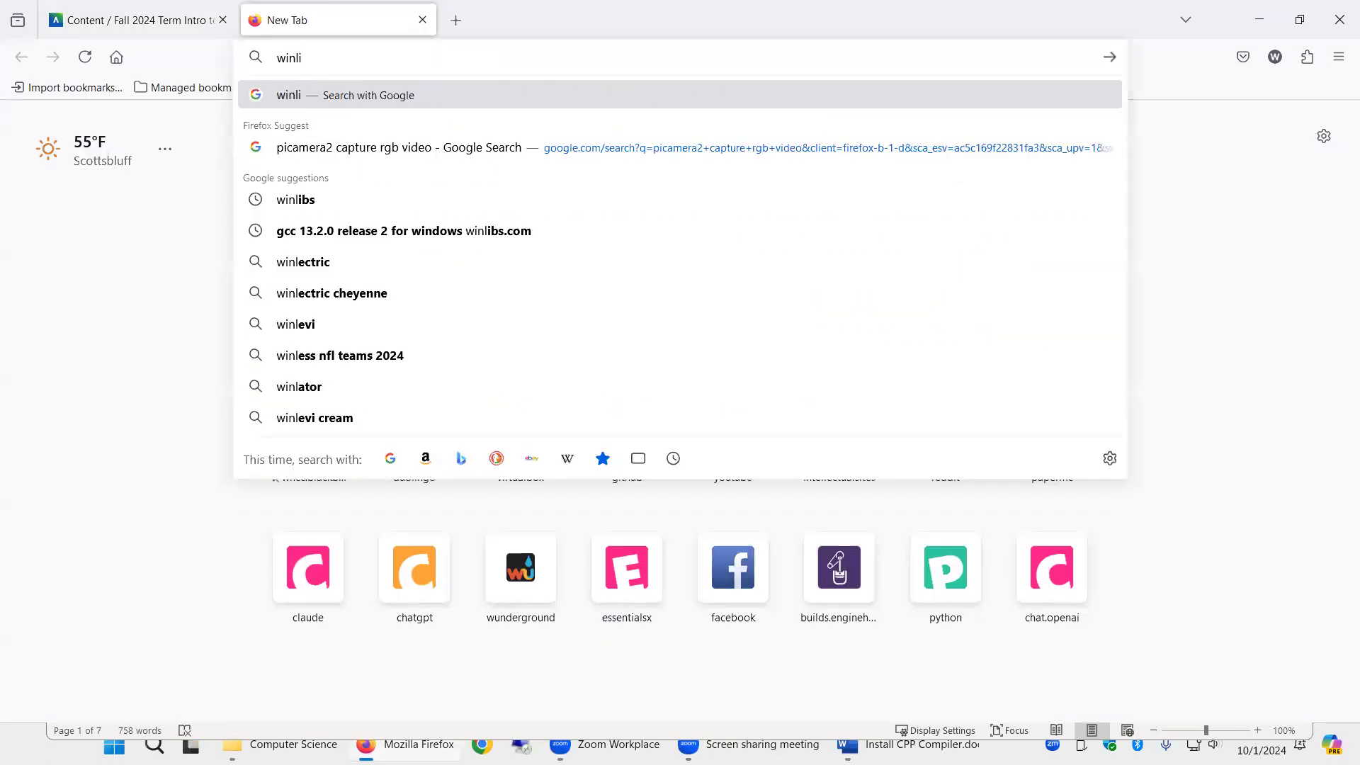
pyautogui.write('bs')
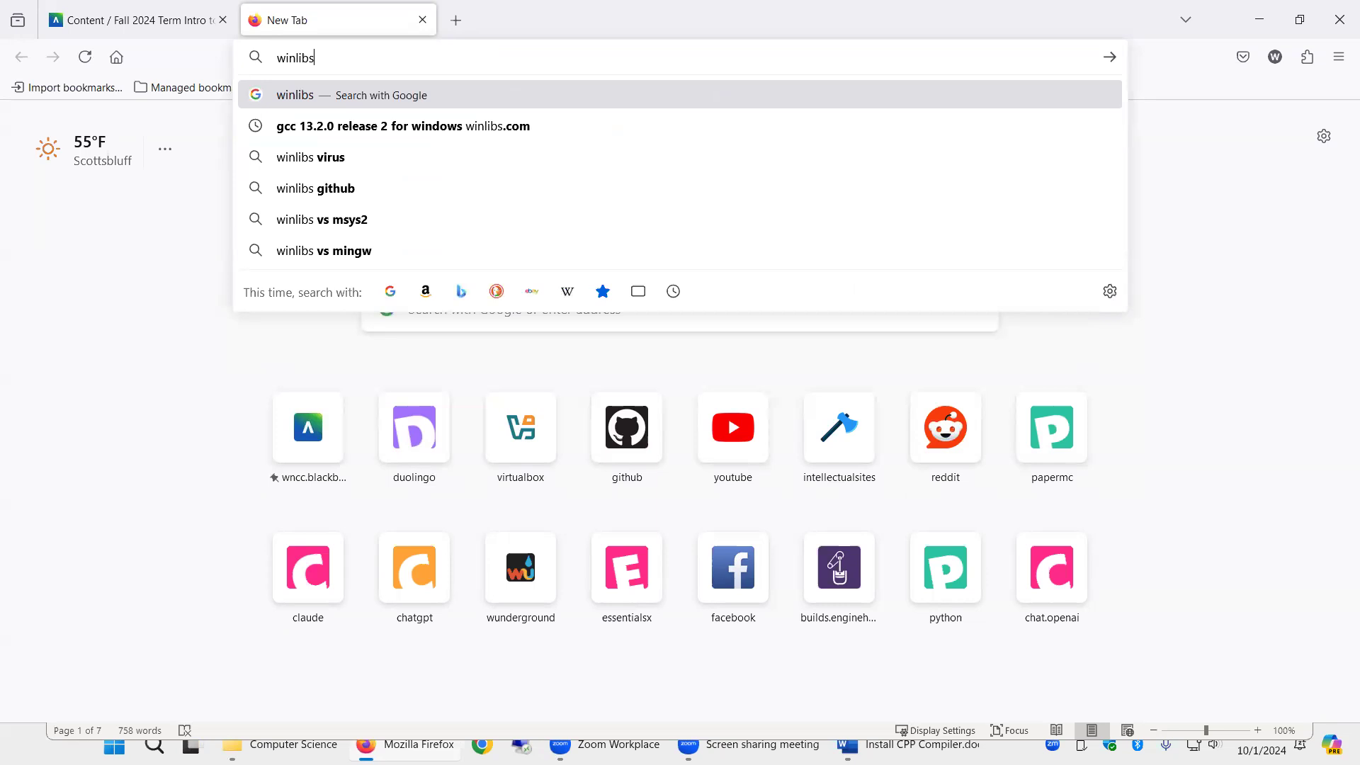
pyautogui.press('Return')
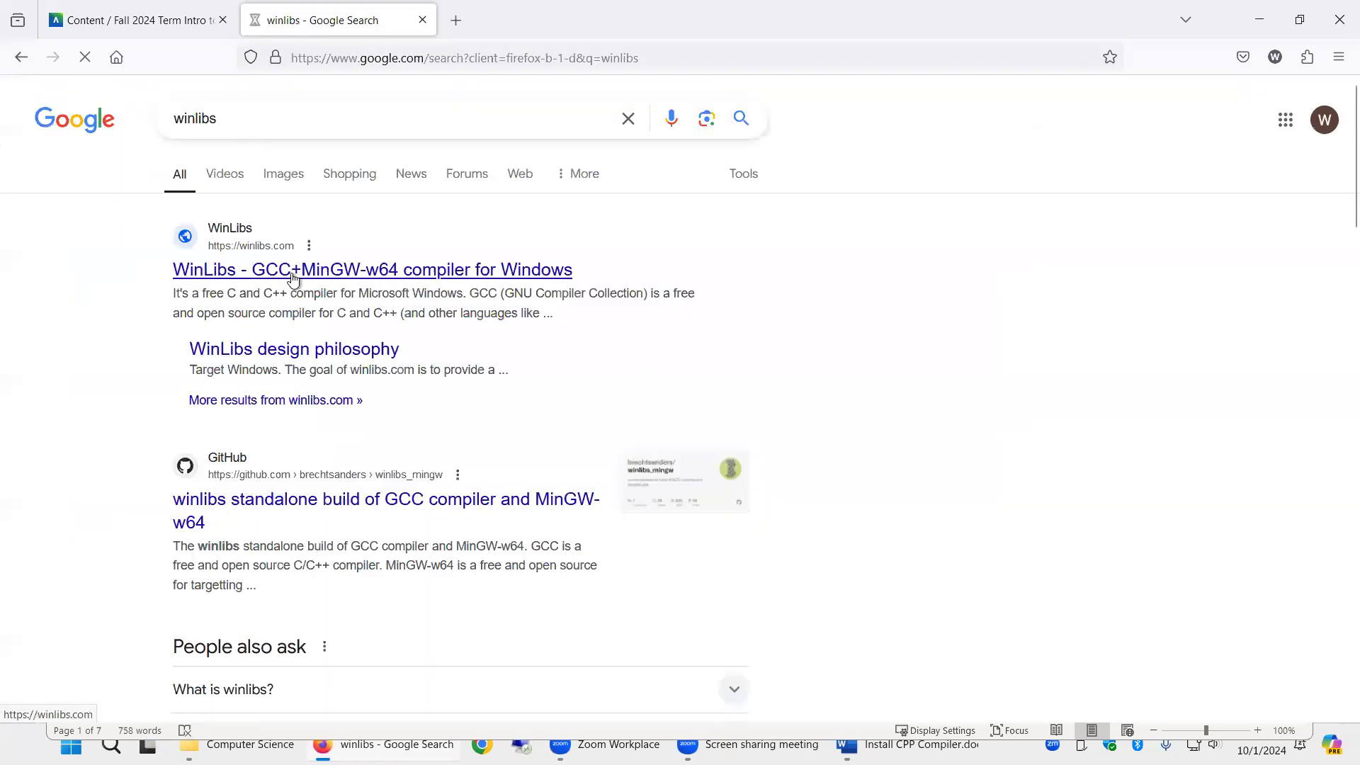
# - Open the WinLibs site from the results and jump to its download section
pyautogui.click(339, 283)
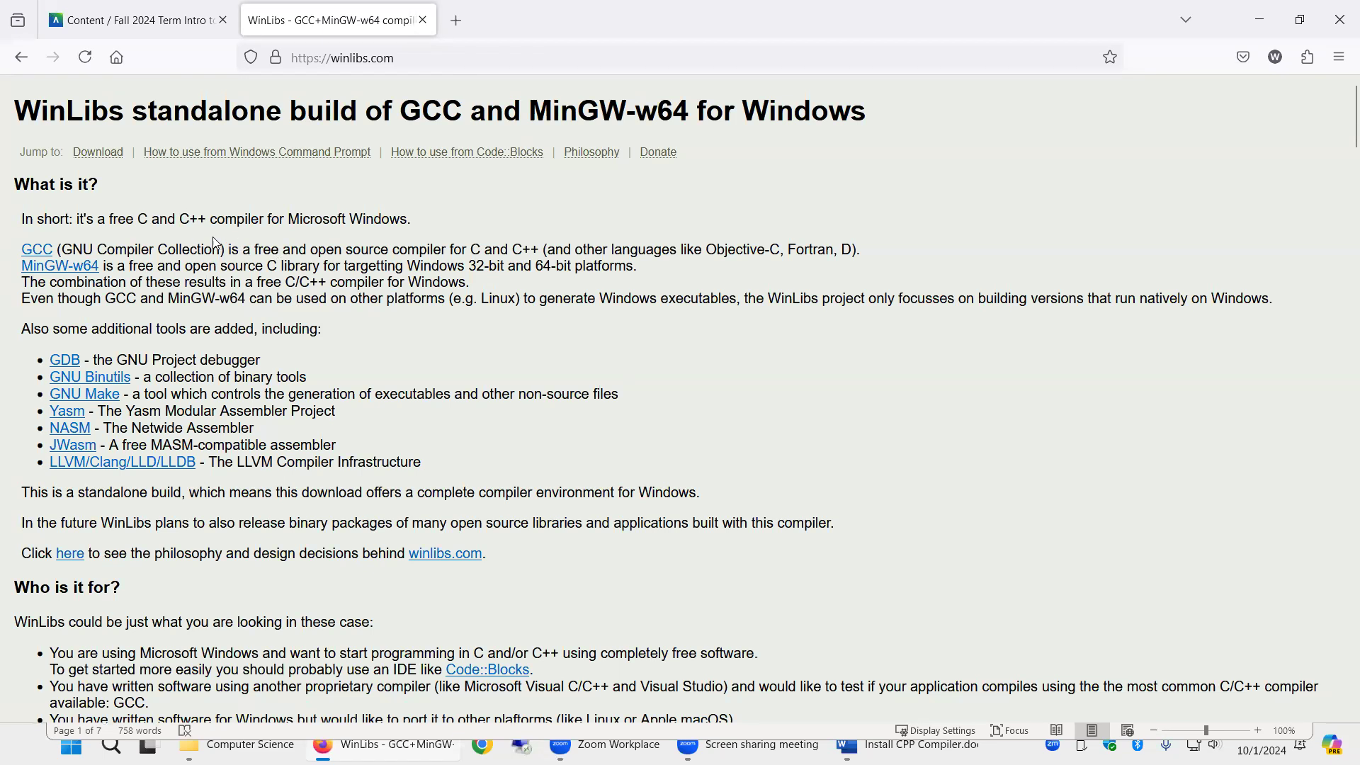
pyautogui.click(107, 156)
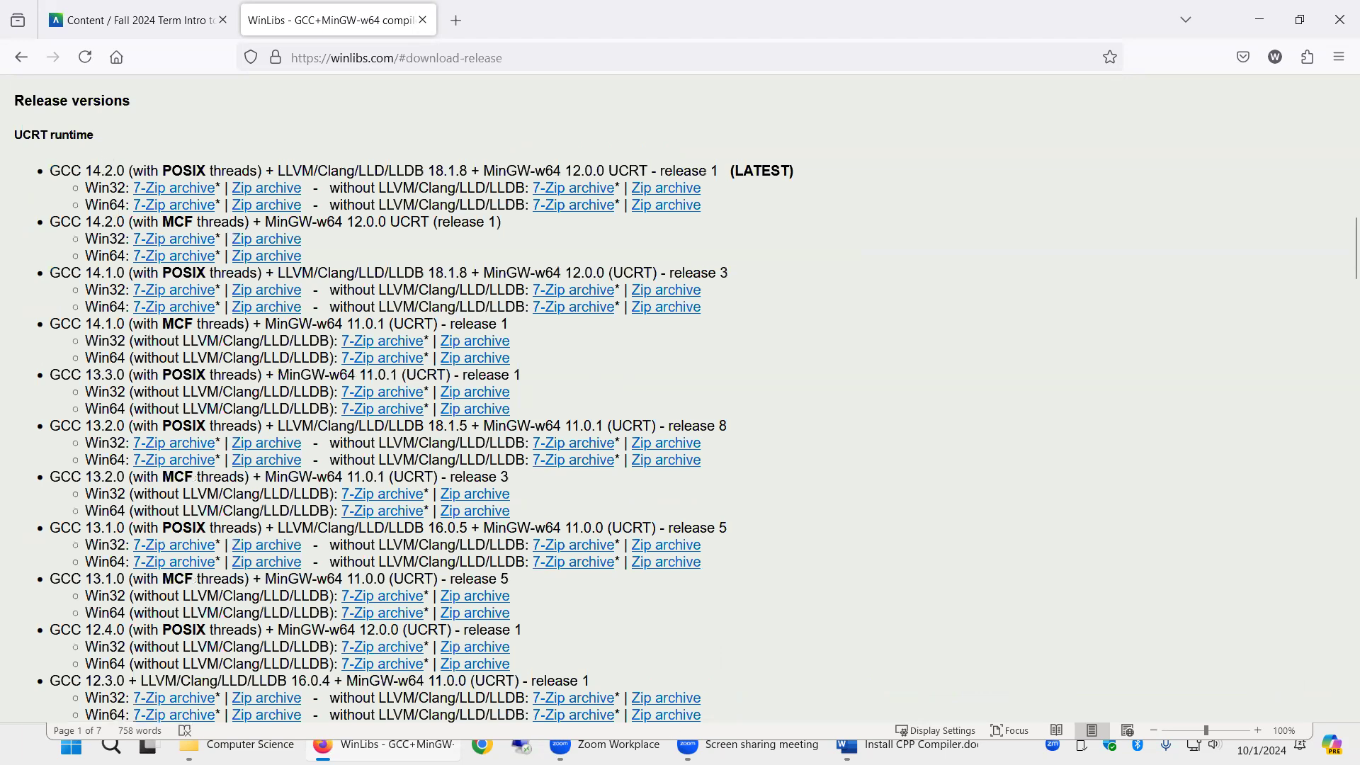
# - Compare the instruction document's download steps with the WinLibs release versions list
pyautogui.click(909, 746)
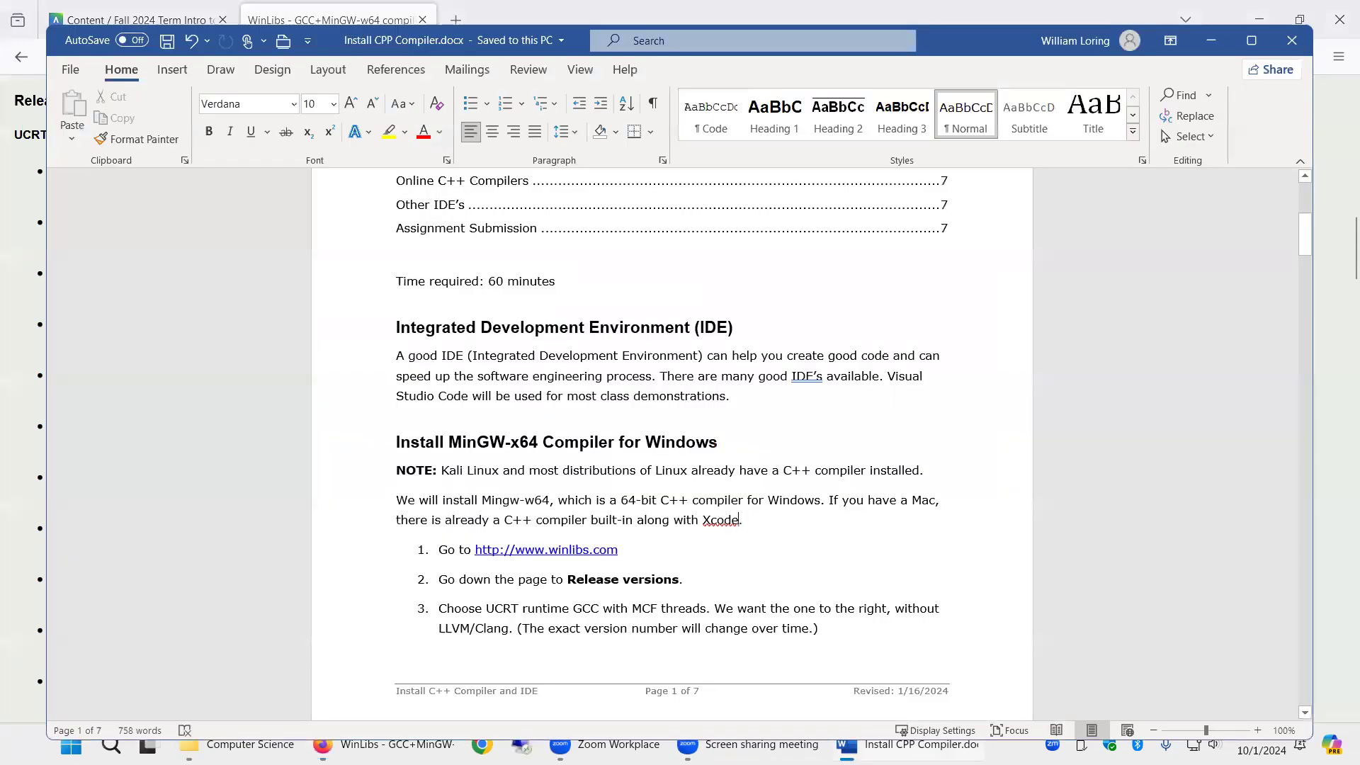
pyautogui.click(909, 745)
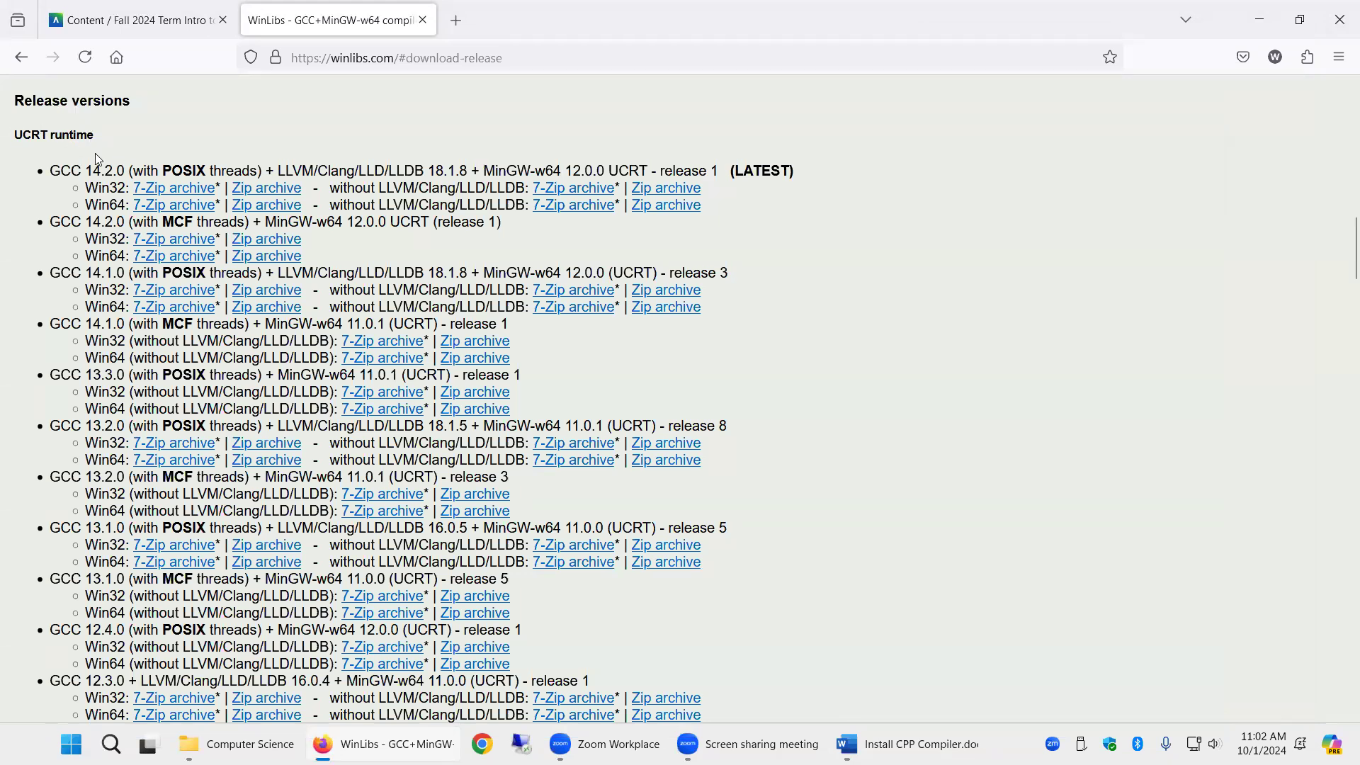
pyautogui.click(907, 744)
pyautogui.click(907, 744)
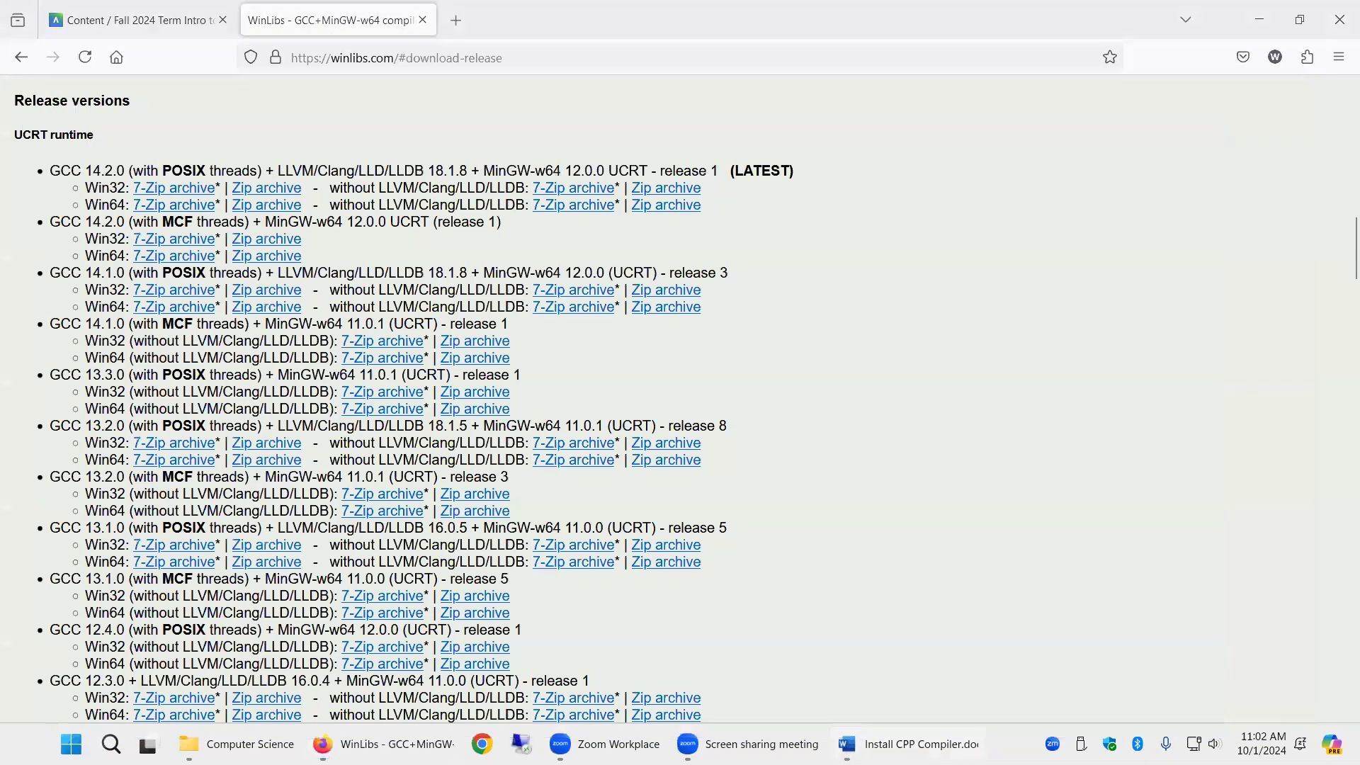
pyautogui.click(907, 744)
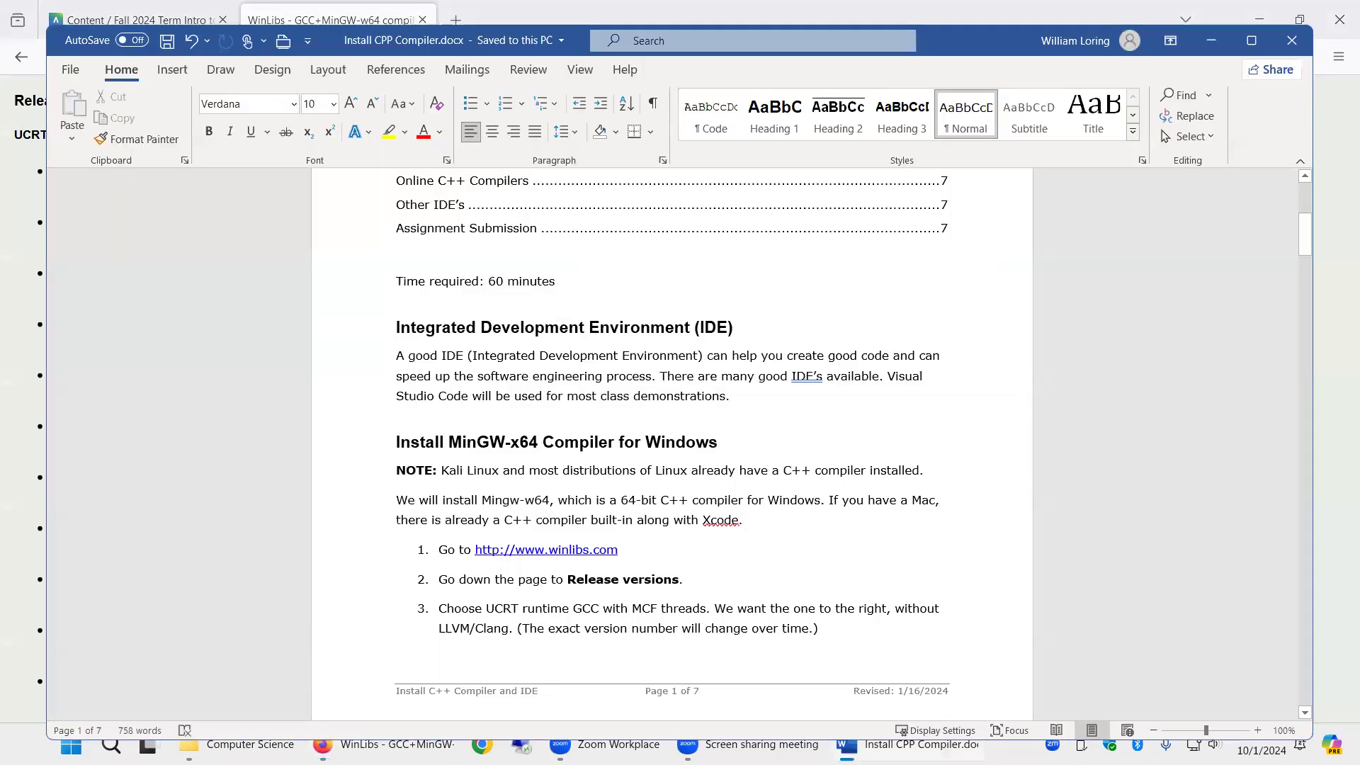
pyautogui.click(382, 744)
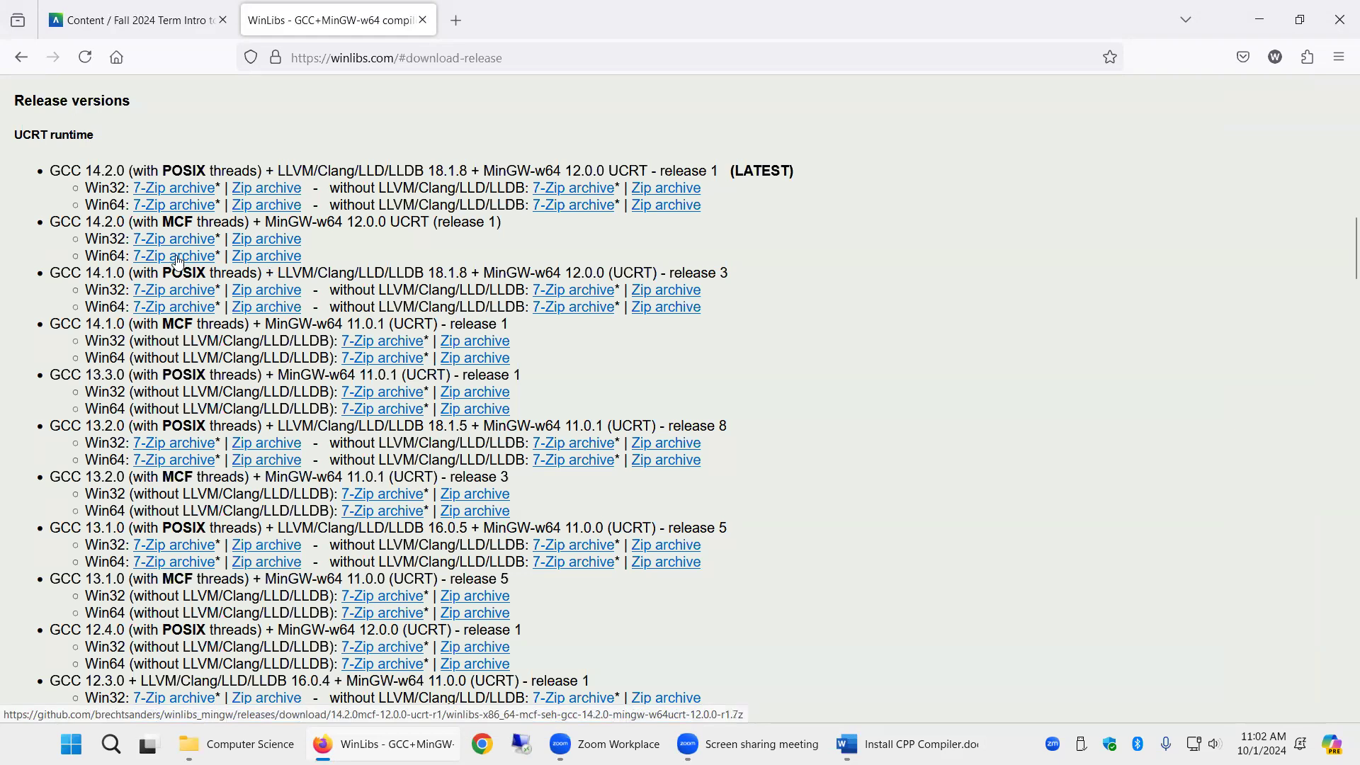
# - Download the Win64 Zip archive of GCC 14.2.0 with MCF threads, saving it to Downloads
pyautogui.click(270, 263)
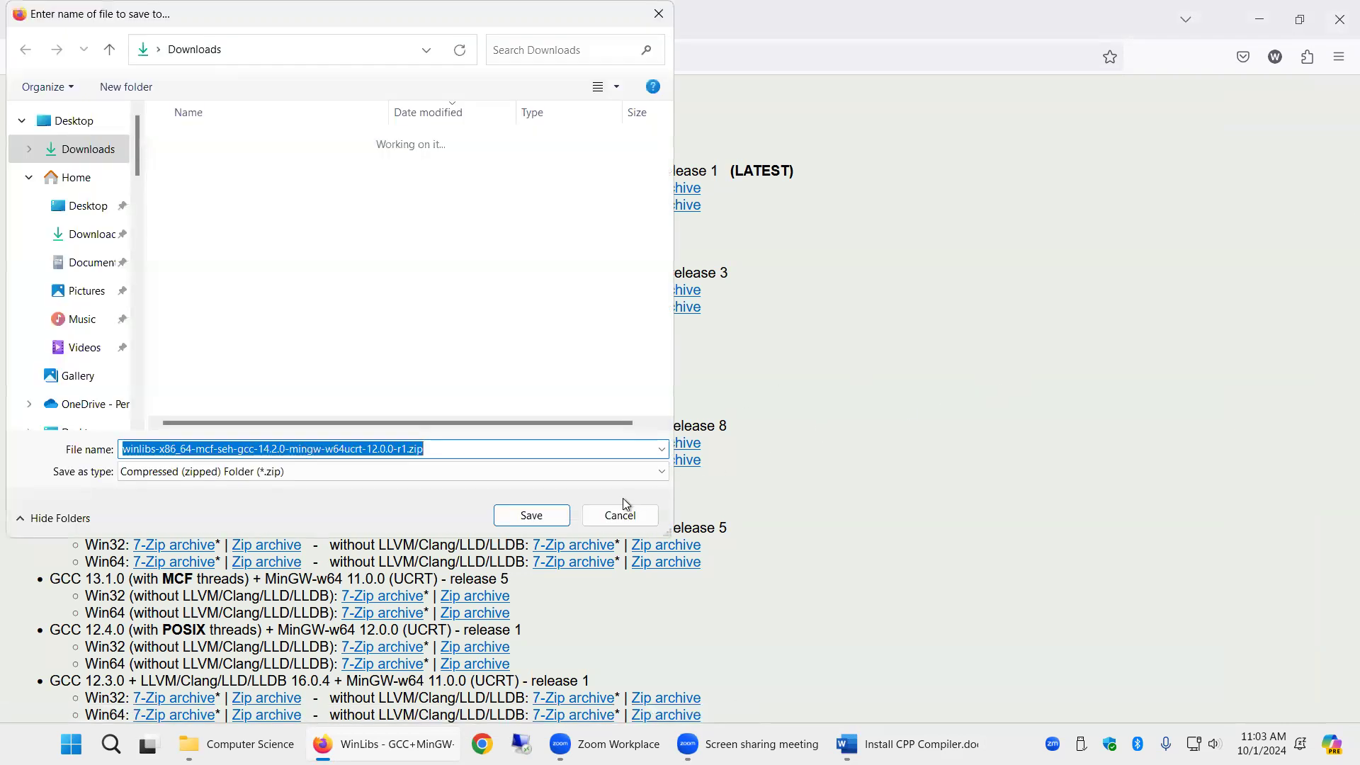
pyautogui.click(534, 518)
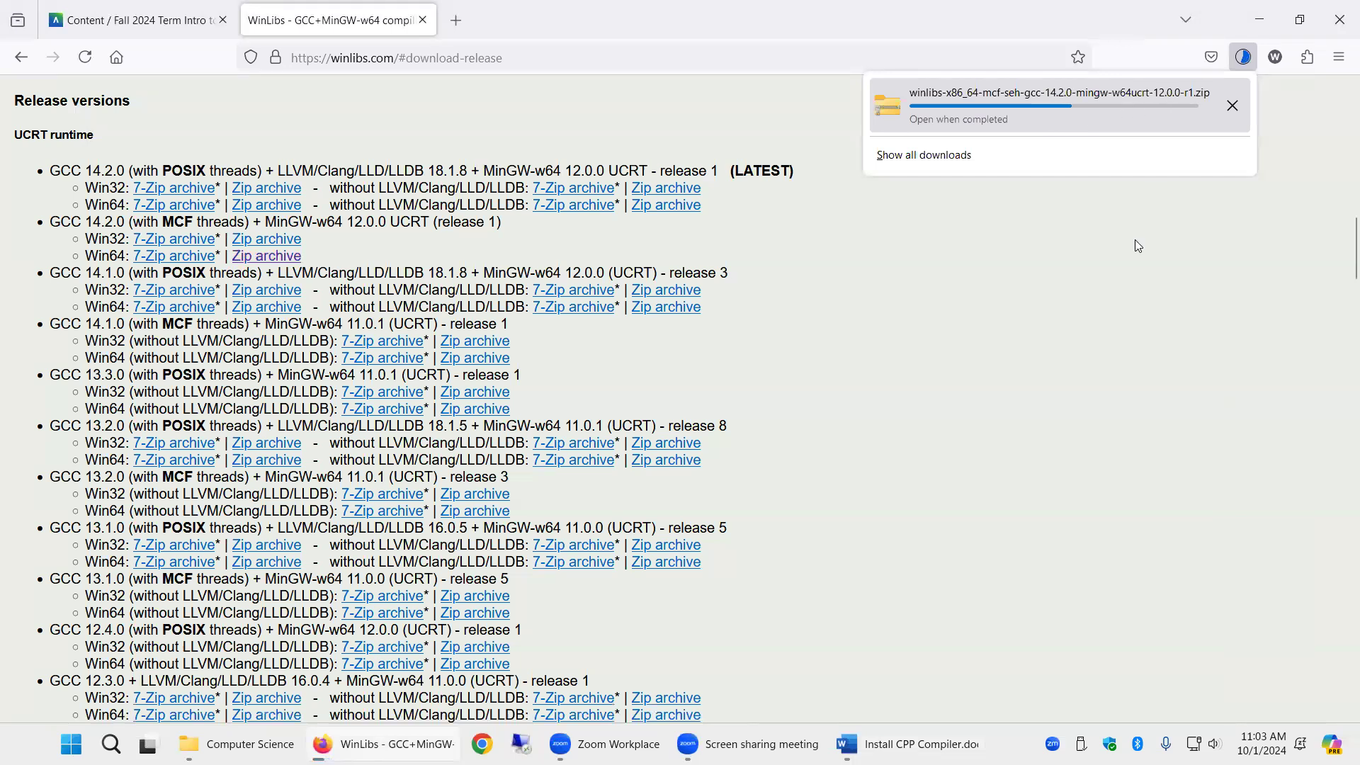
# - Open the Downloads folder in File Explorer
pyautogui.click(233, 744)
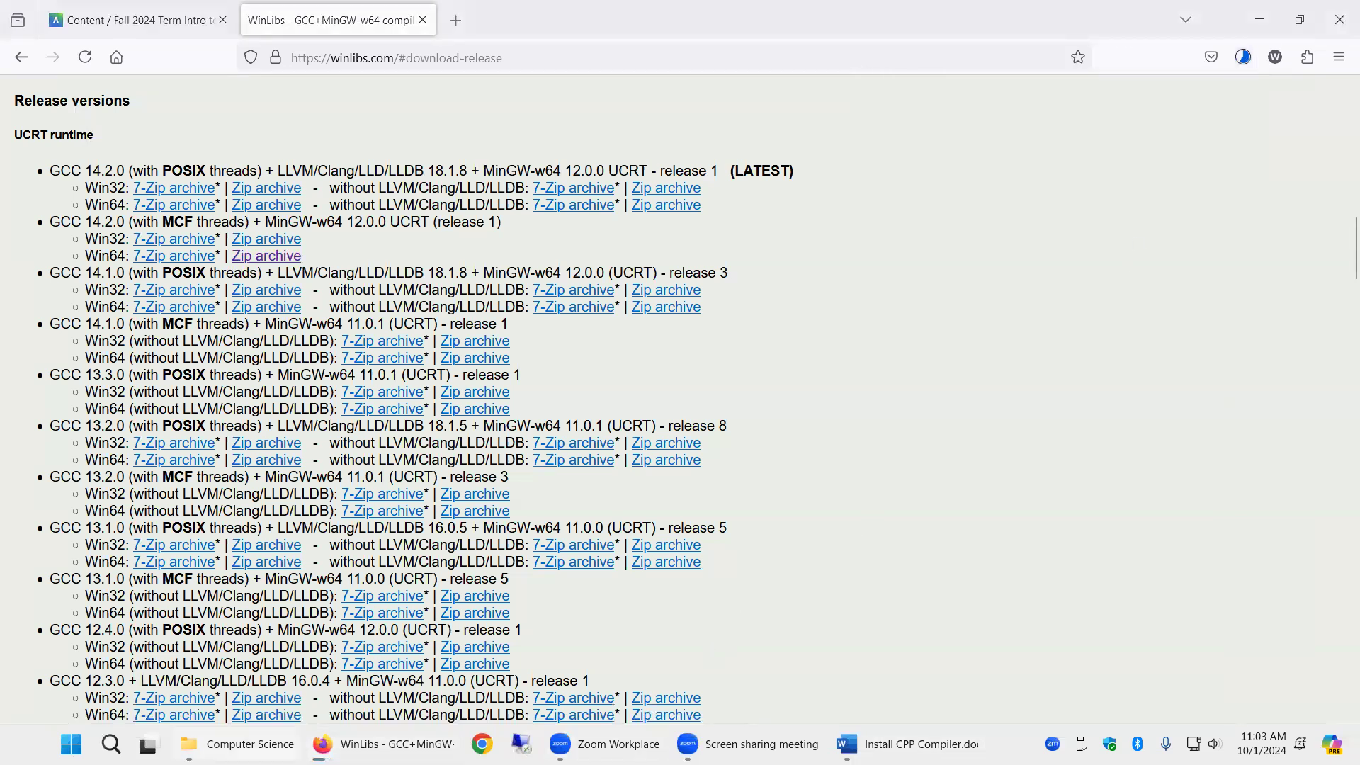
pyautogui.scroll(2, 146, 281)
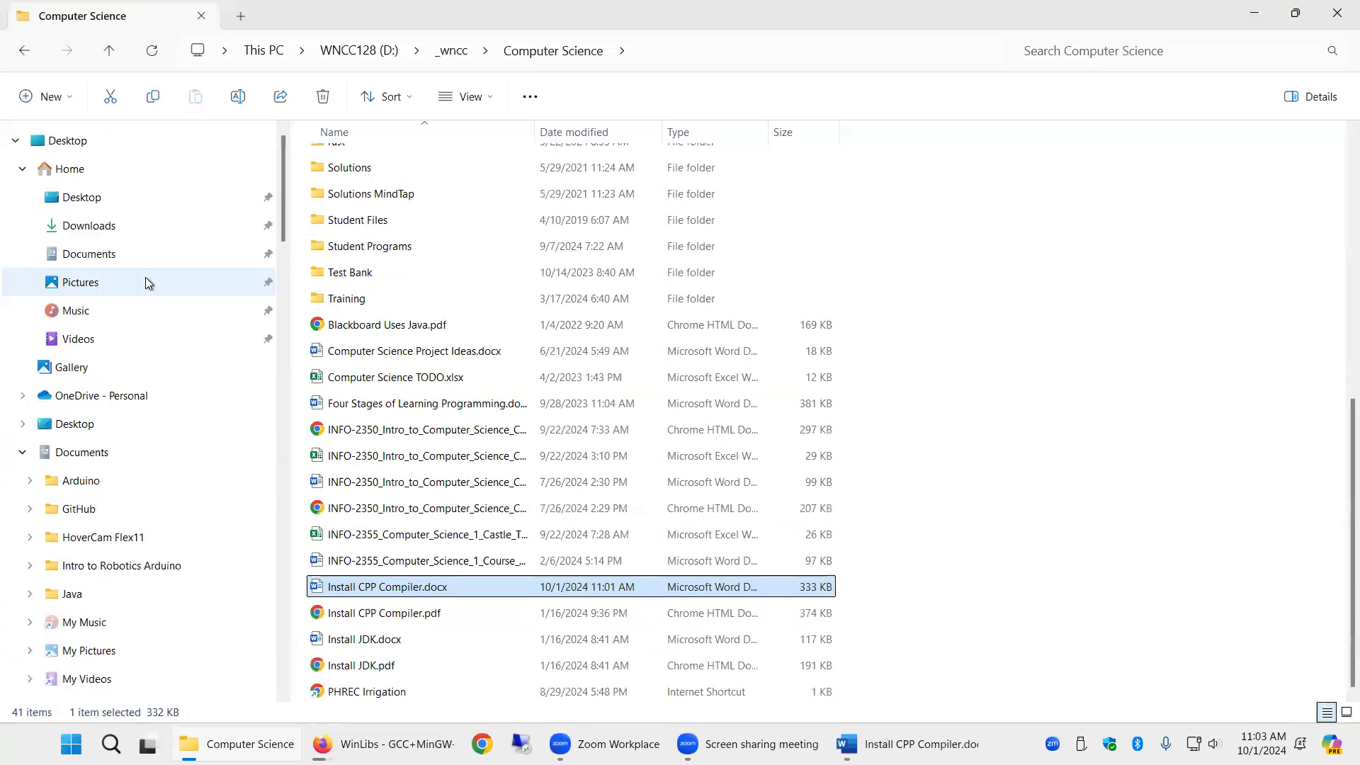
pyautogui.click(95, 231)
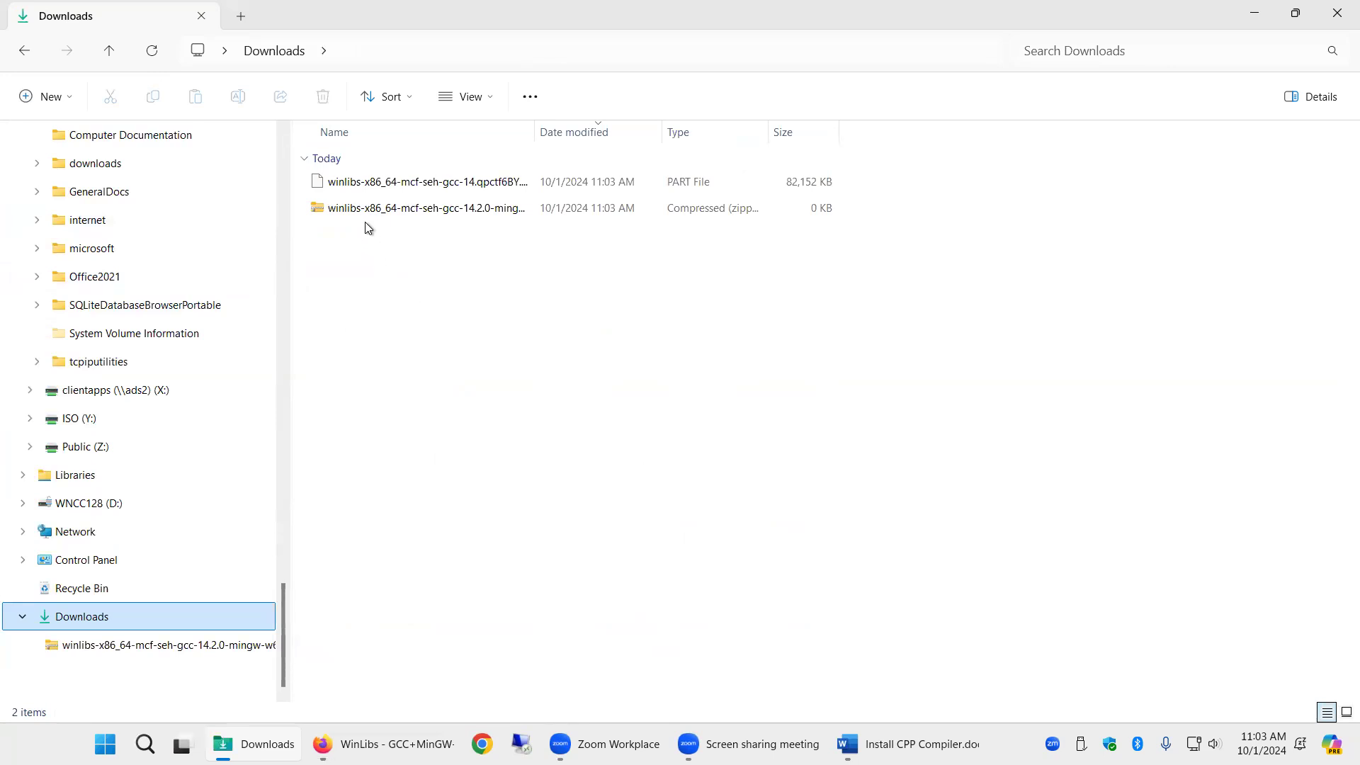
# - Extract the downloaded winlibs zip archive in place with 7-Zip's Extract Here
pyautogui.click(358, 183)
pyautogui.rightClick(358, 182)
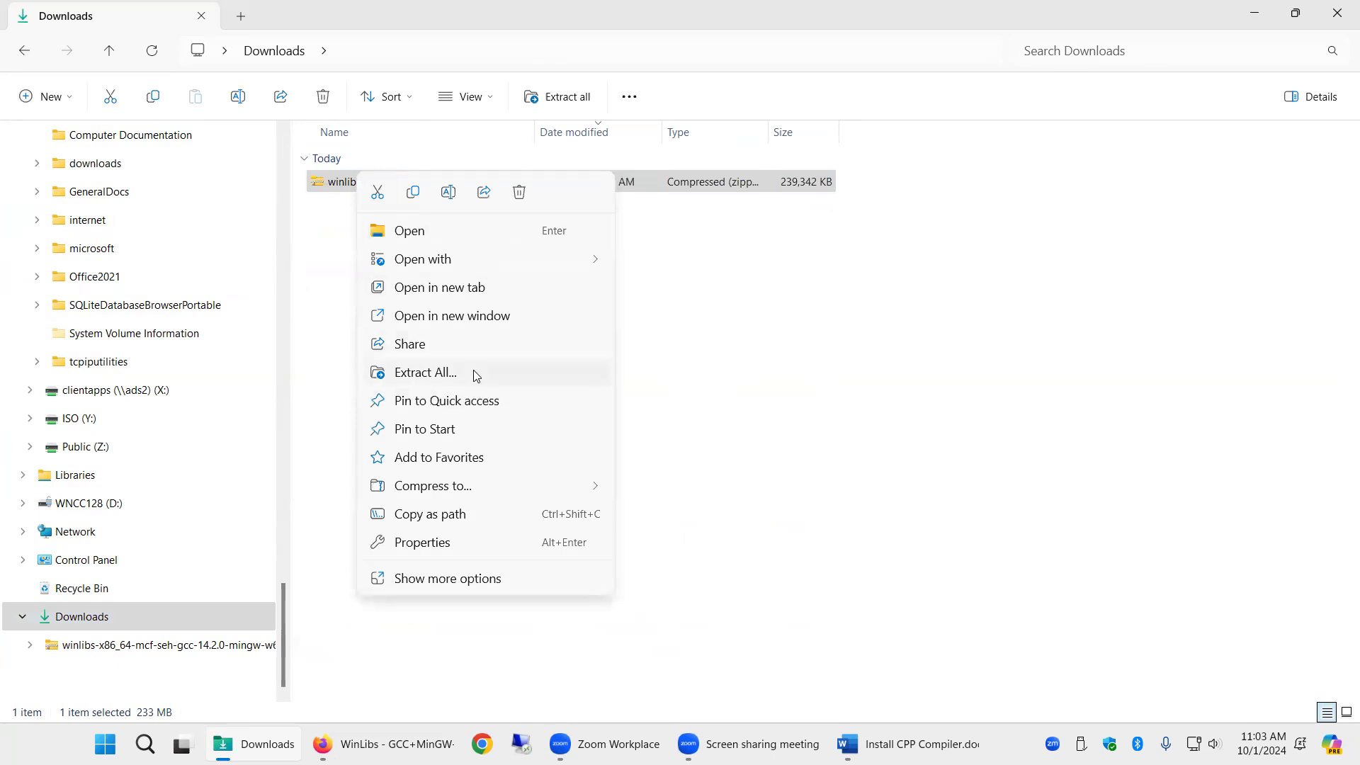
pyautogui.click(471, 586)
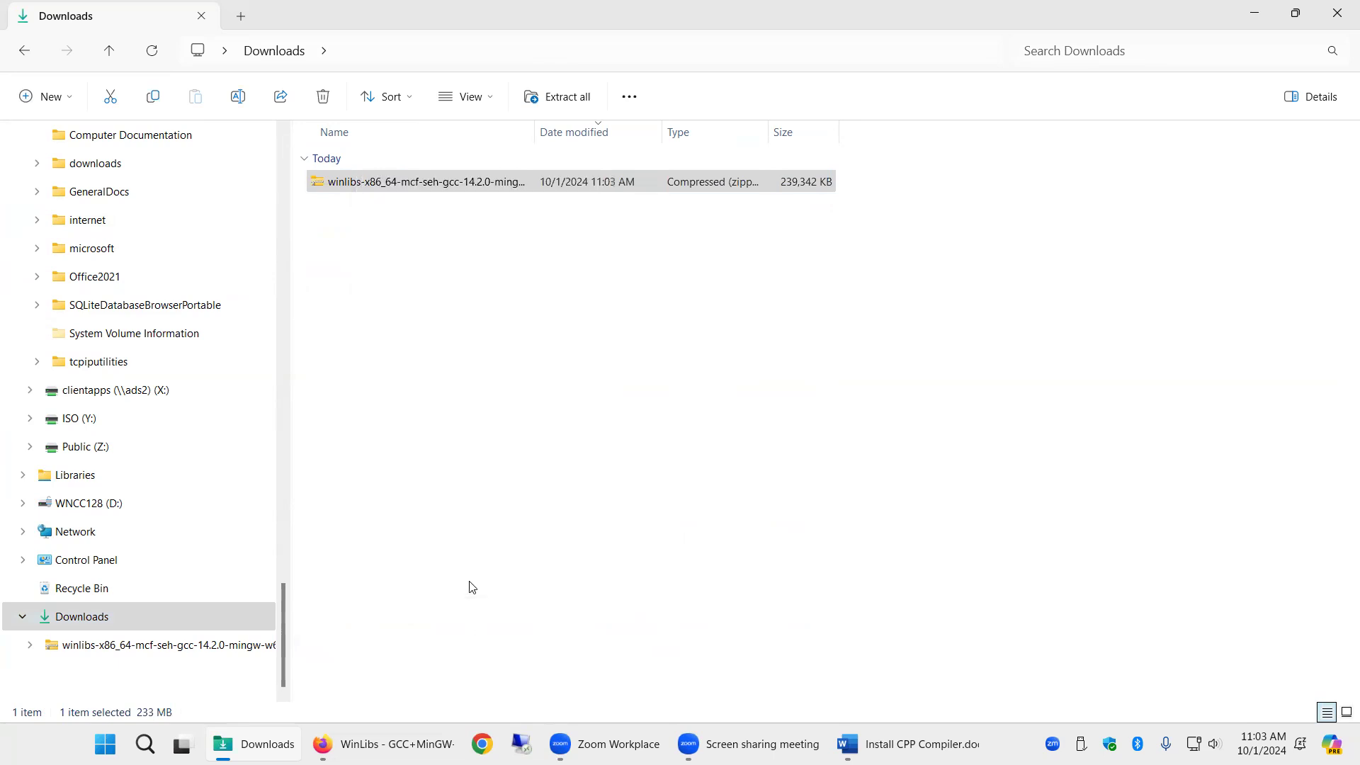
pyautogui.moveTo(425, 356)
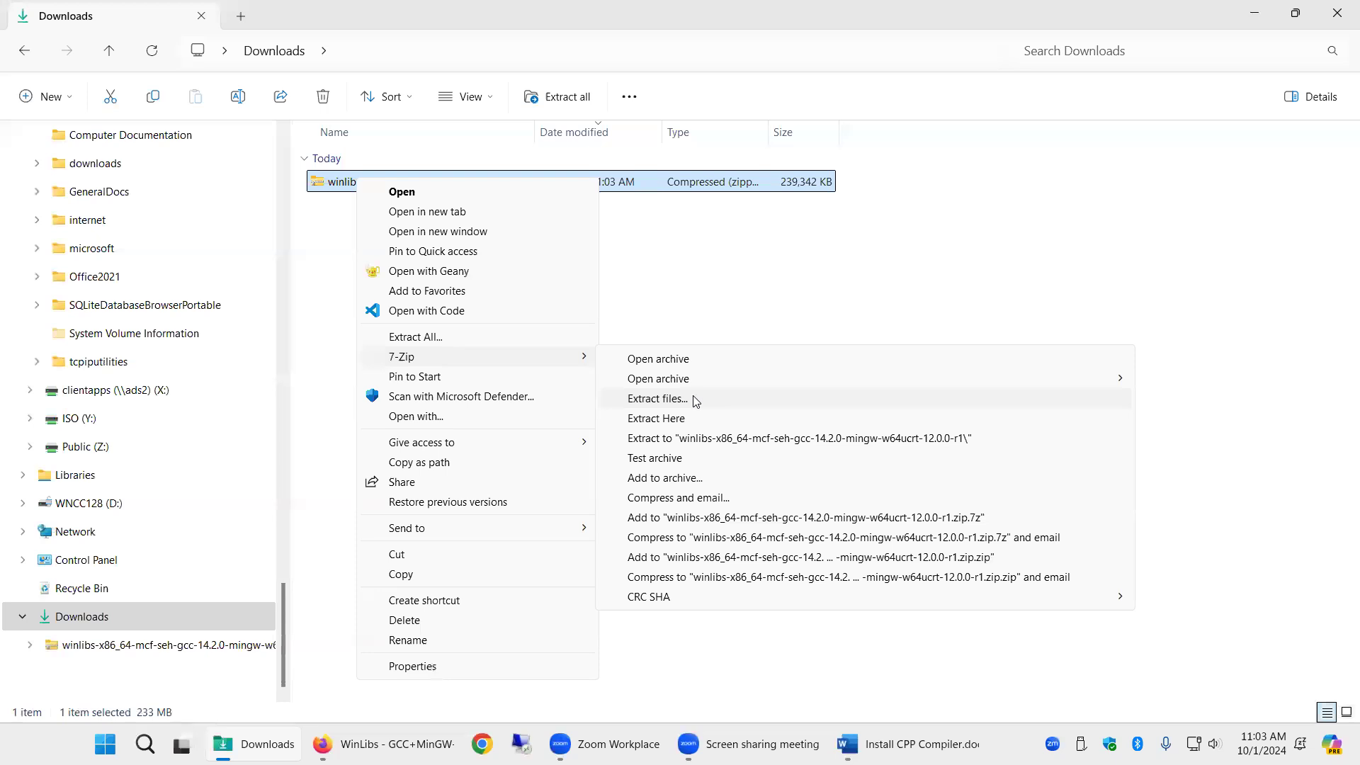
pyautogui.click(695, 419)
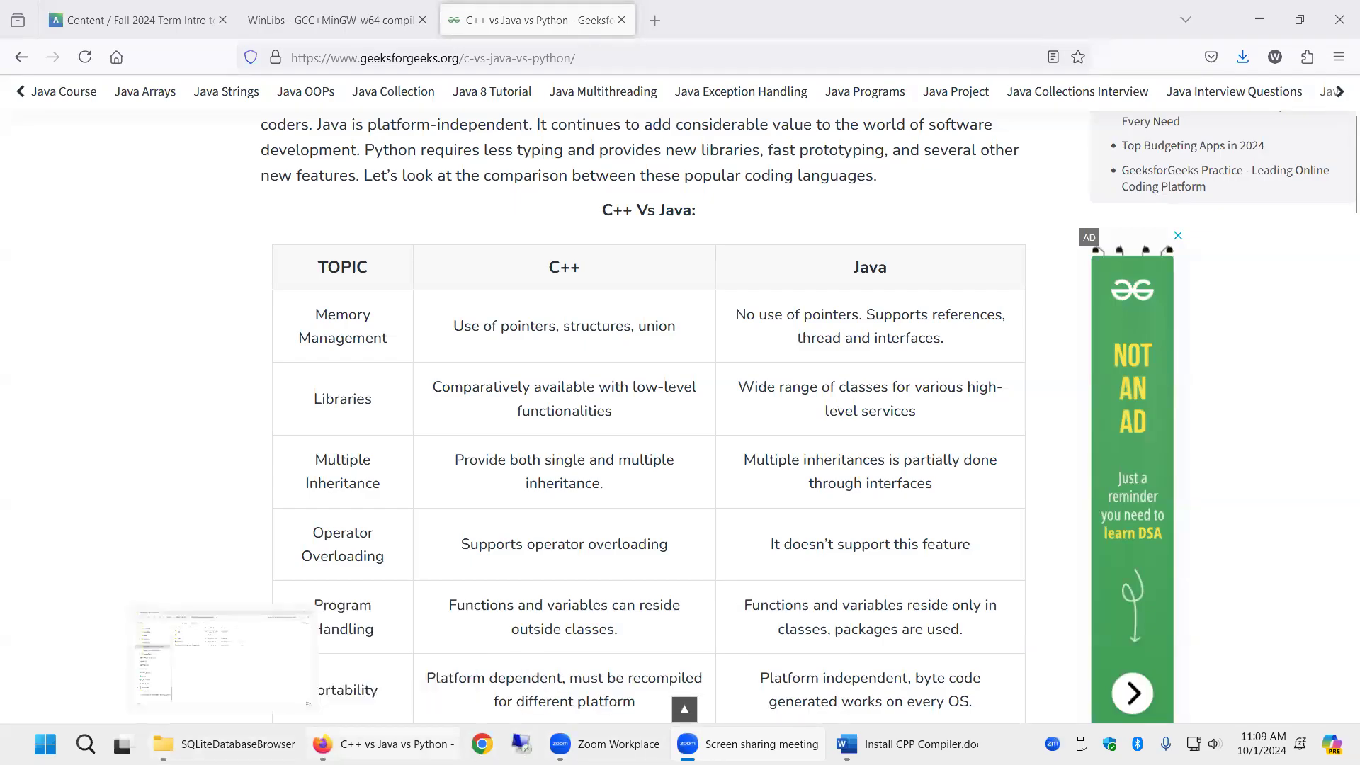
# - Read the document's steps for copying mingw64 to C: and adding its bin folder to the PATH
pyautogui.click(911, 744)
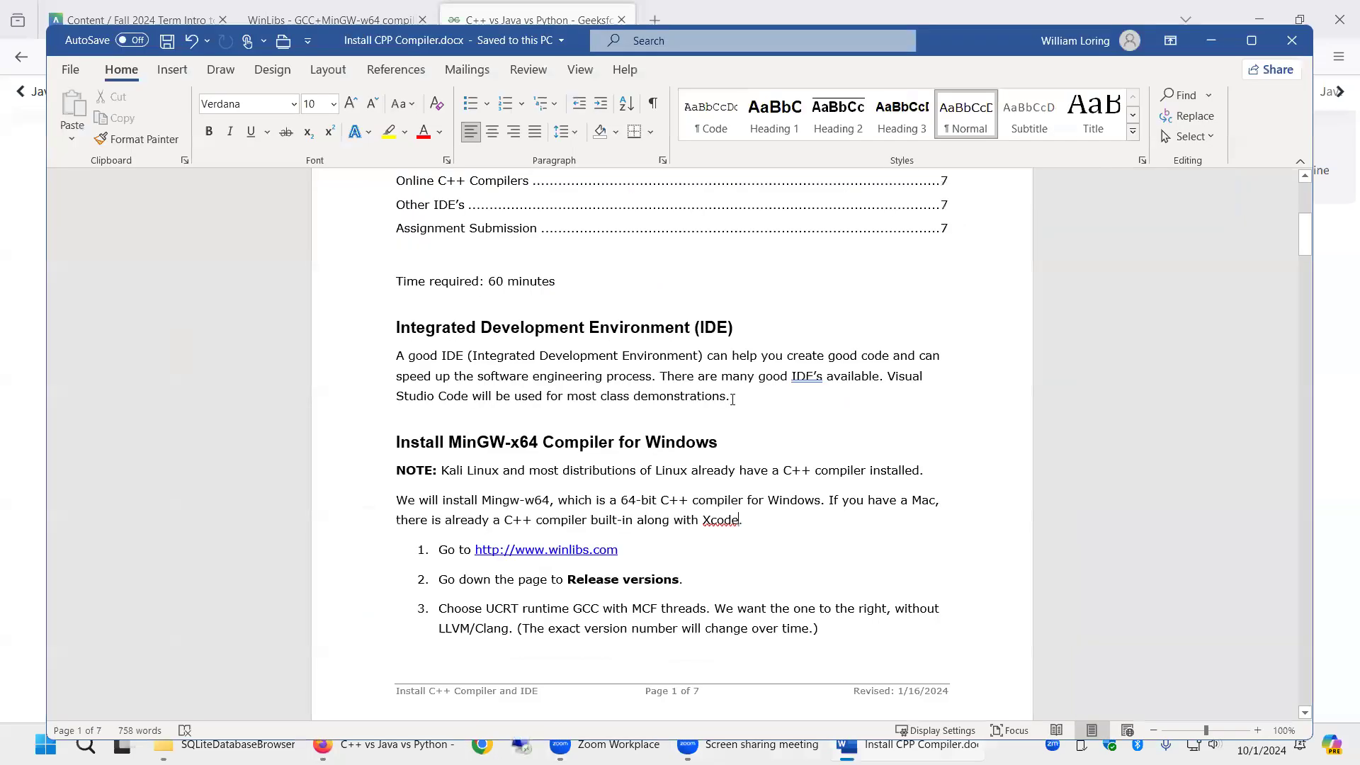
pyautogui.scroll(-8, 729, 403)
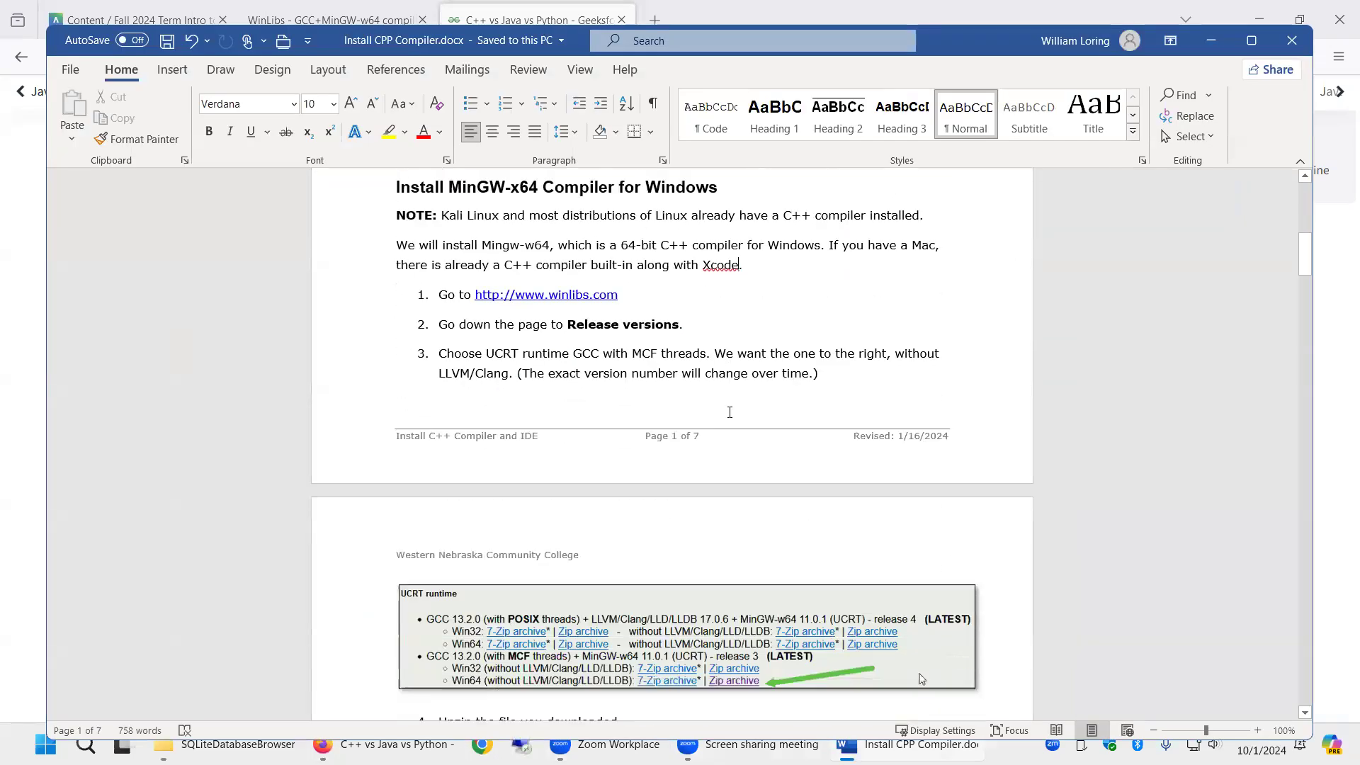
pyautogui.scroll(-1, 728, 418)
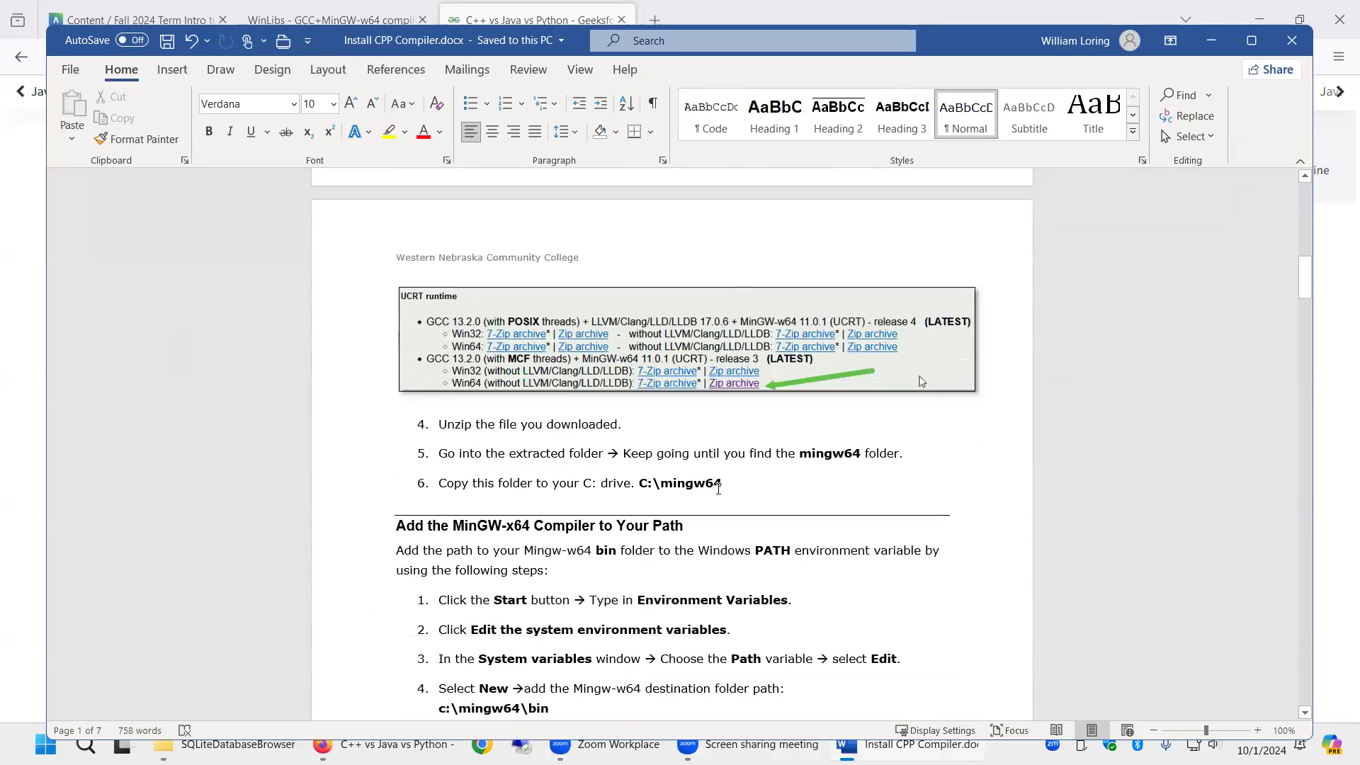
pyautogui.click(718, 489)
pyautogui.scroll(-1, 739, 476)
pyautogui.scroll(-3, 740, 477)
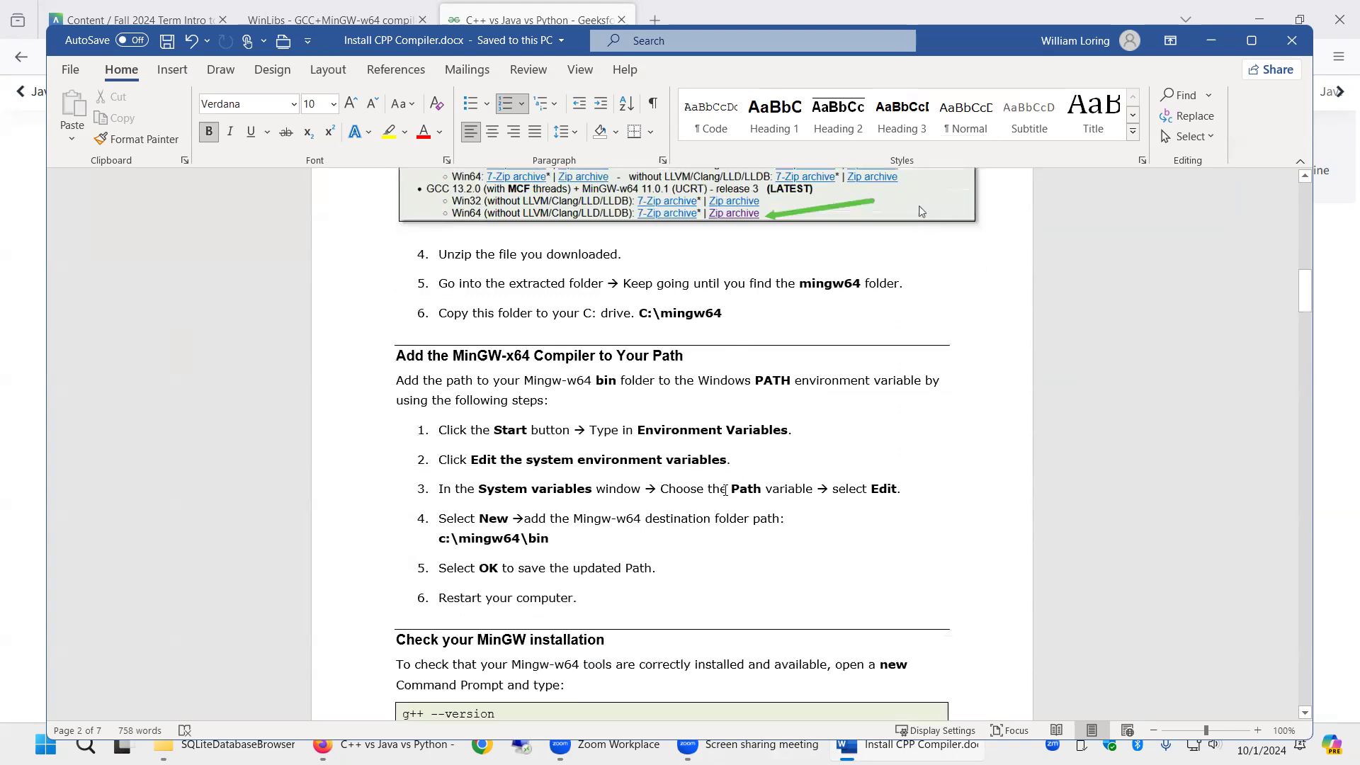
pyautogui.click(465, 357)
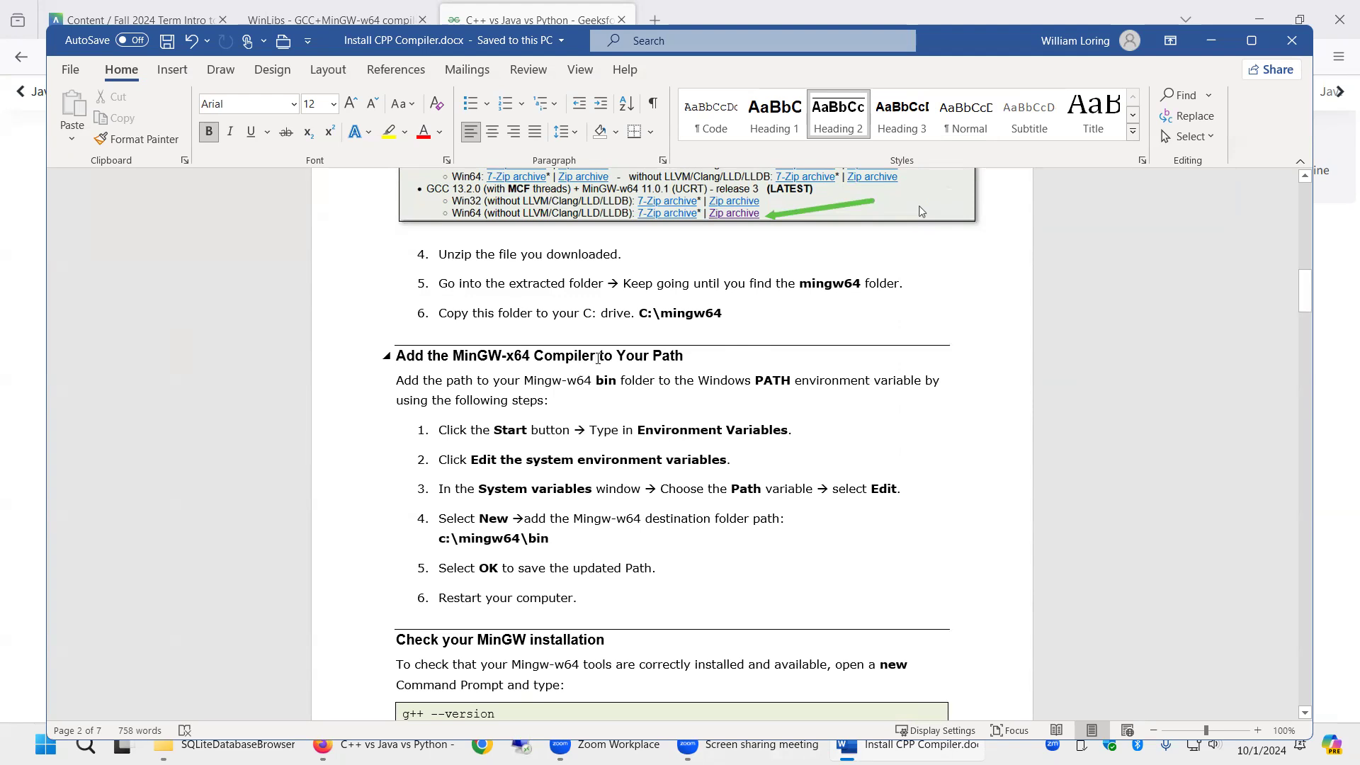
pyautogui.click(806, 439)
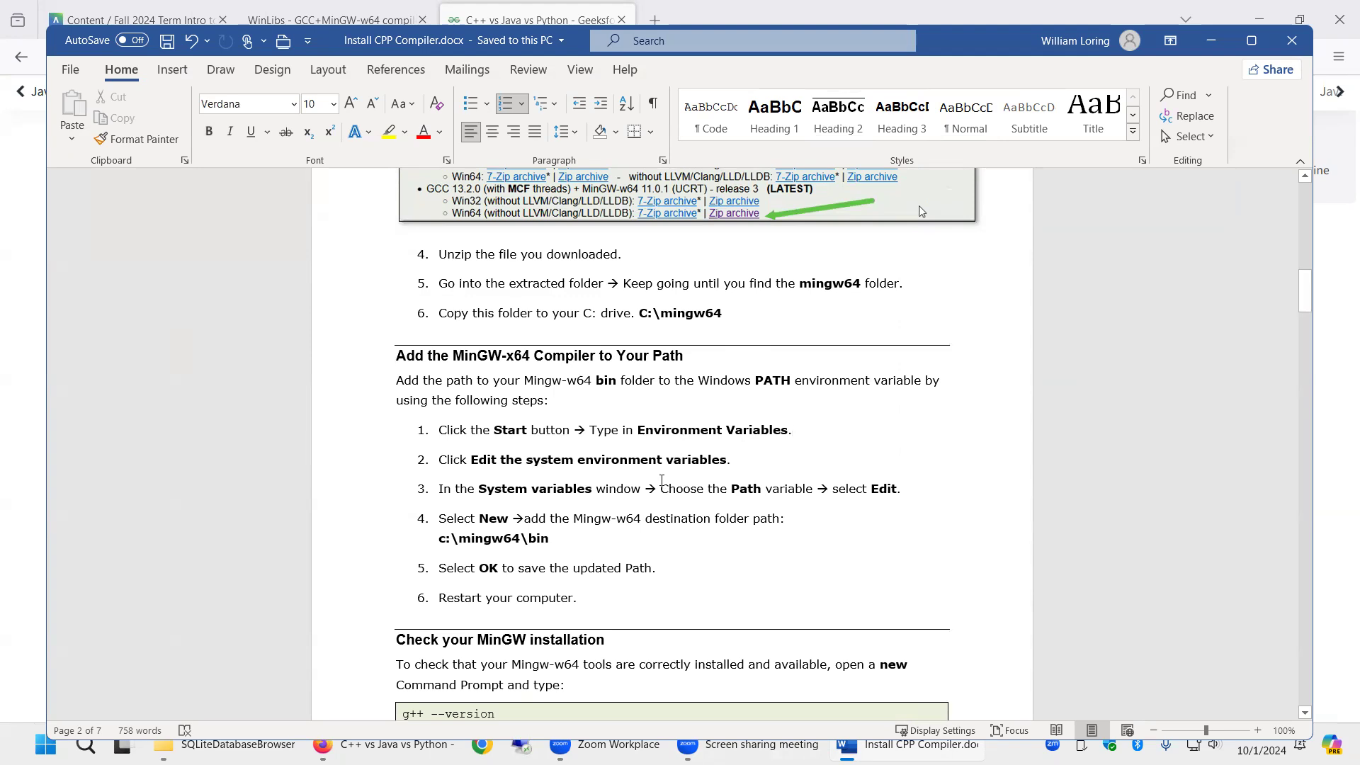
pyautogui.scroll(2, 674, 354)
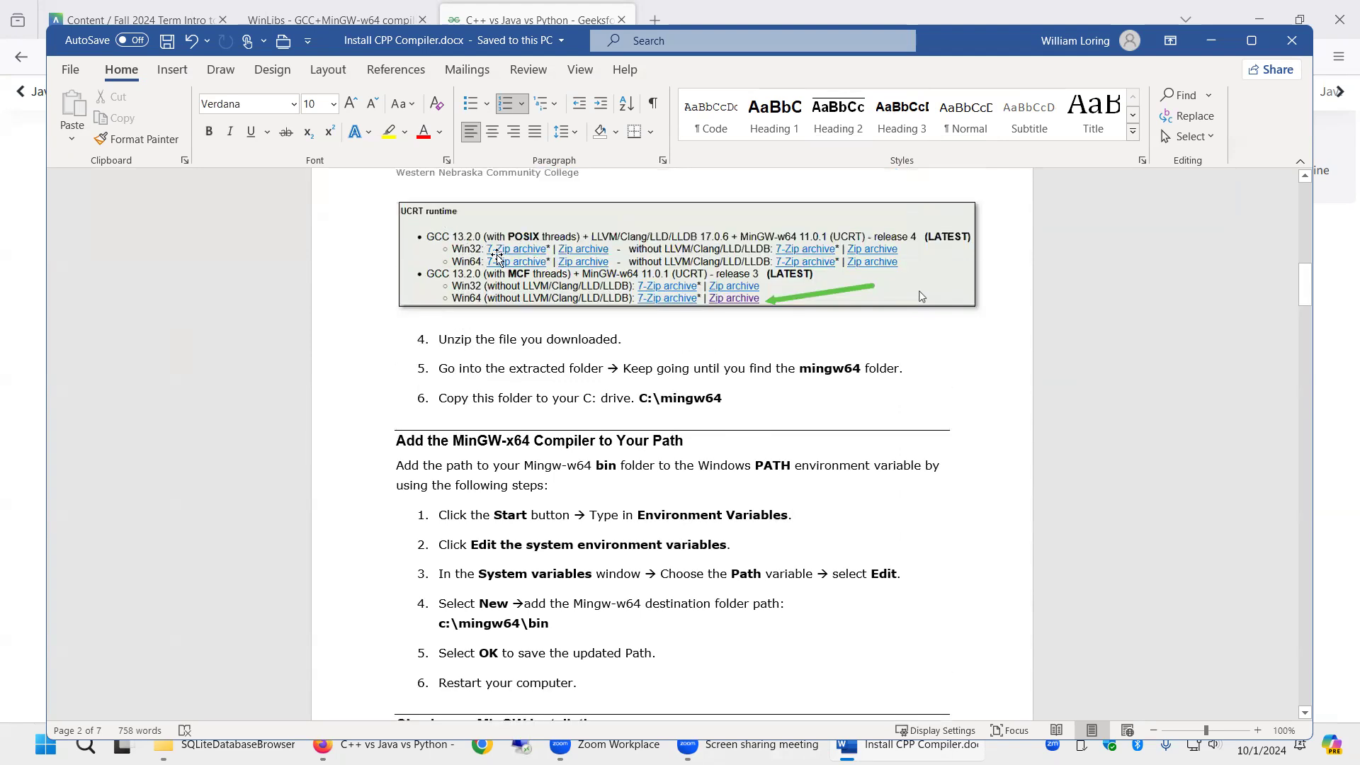
pyautogui.scroll(-4, 652, 530)
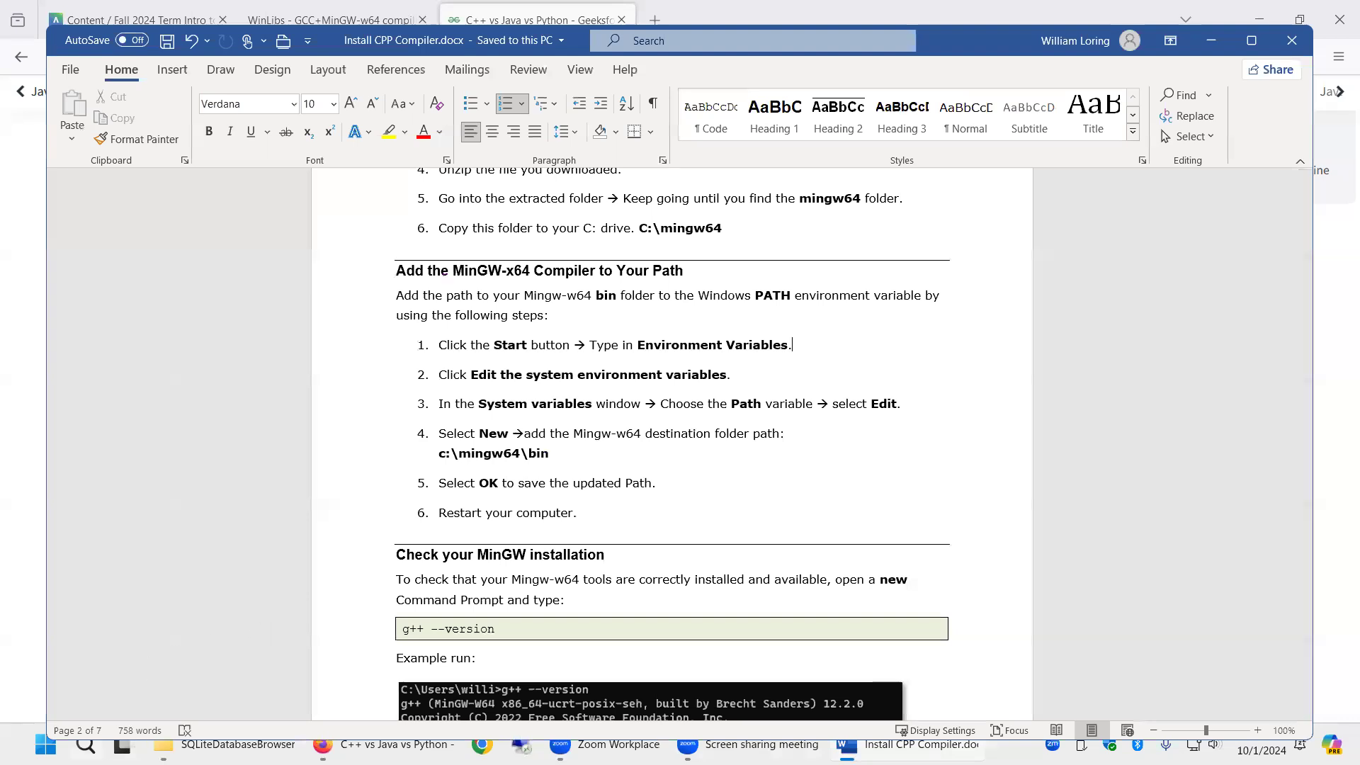
# - Open the system Environment Variables dialog and select the system Path variable
pyautogui.click(46, 744)
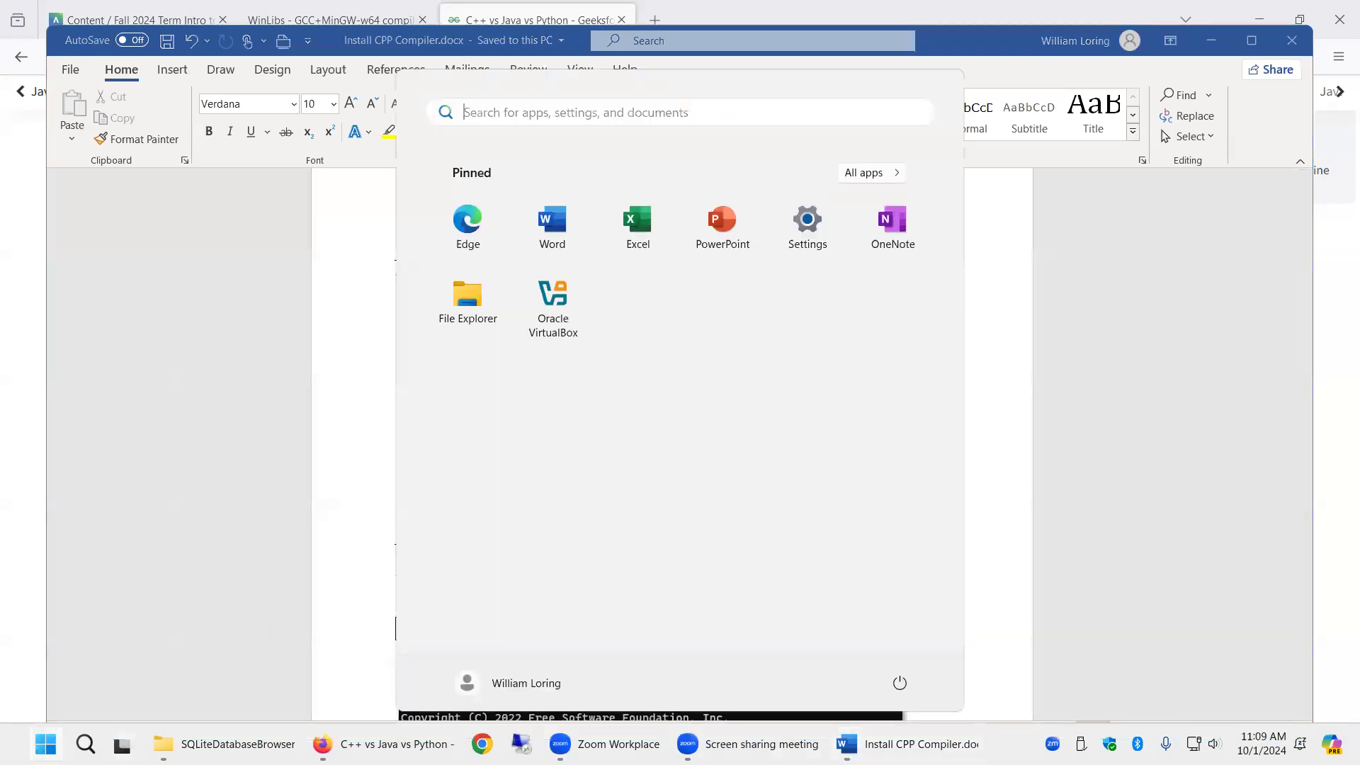
pyautogui.write('environ')
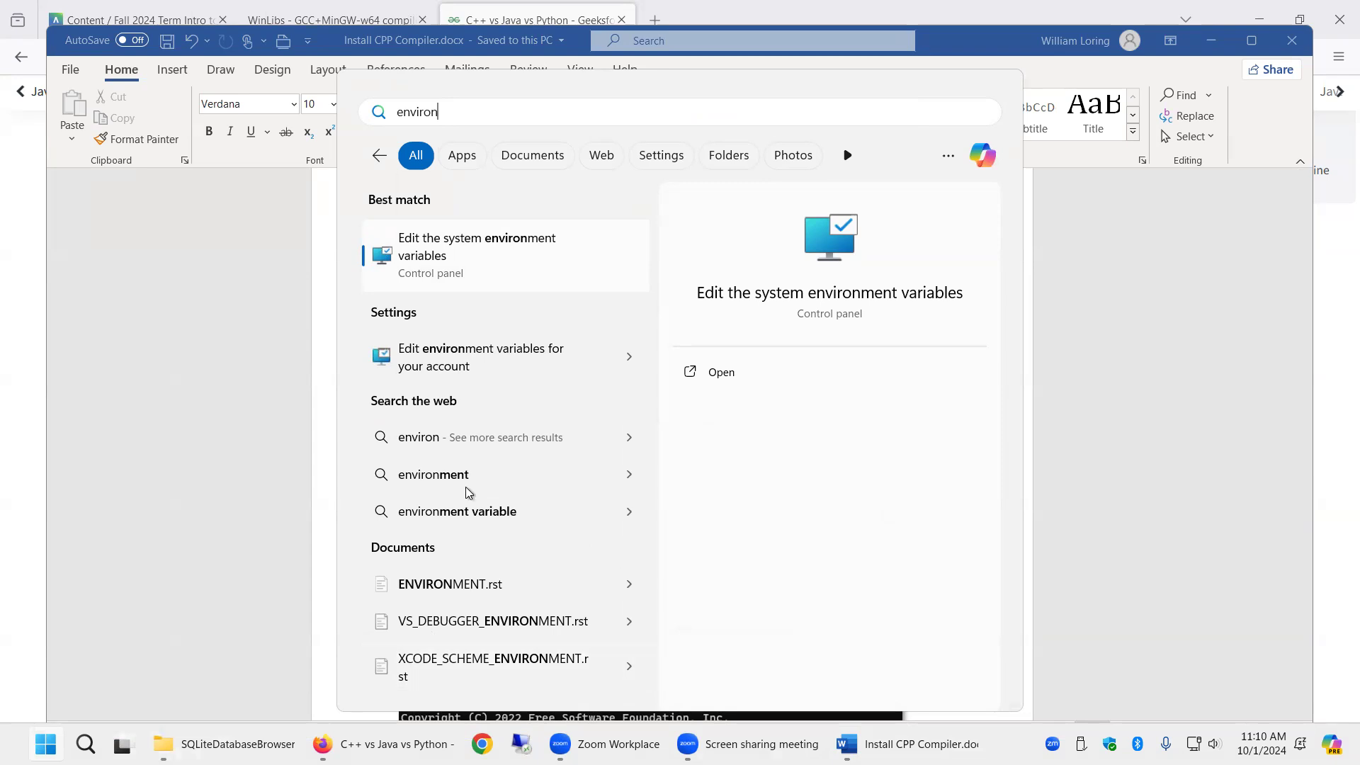
pyautogui.click(482, 252)
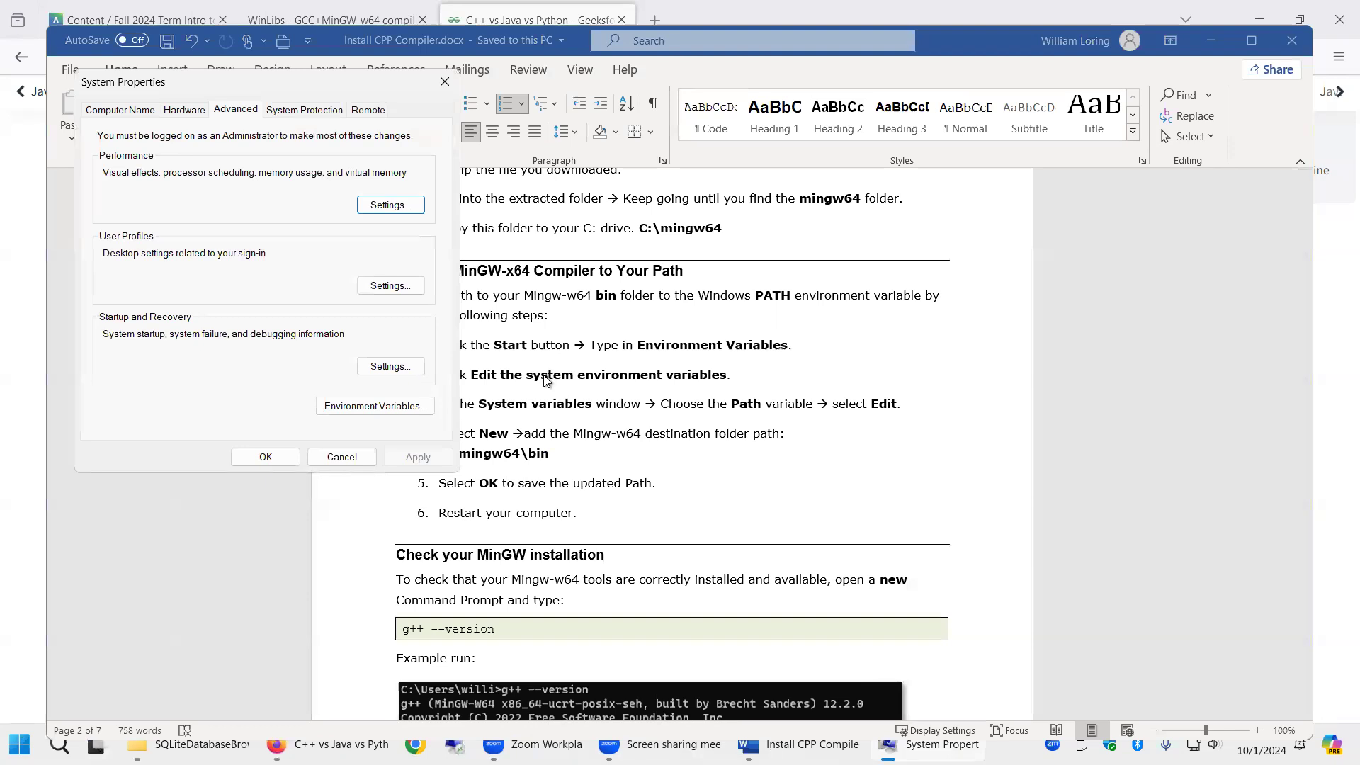
pyautogui.click(366, 409)
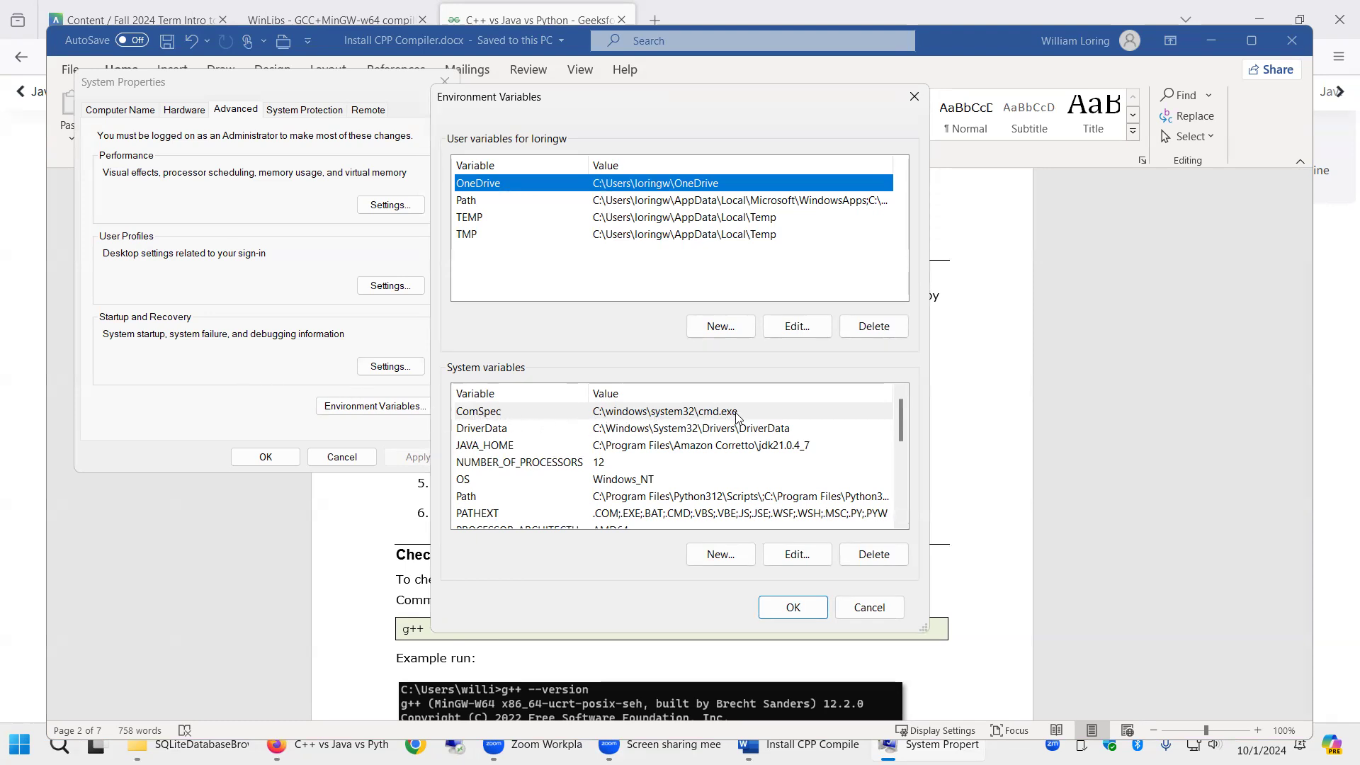
pyautogui.click(738, 452)
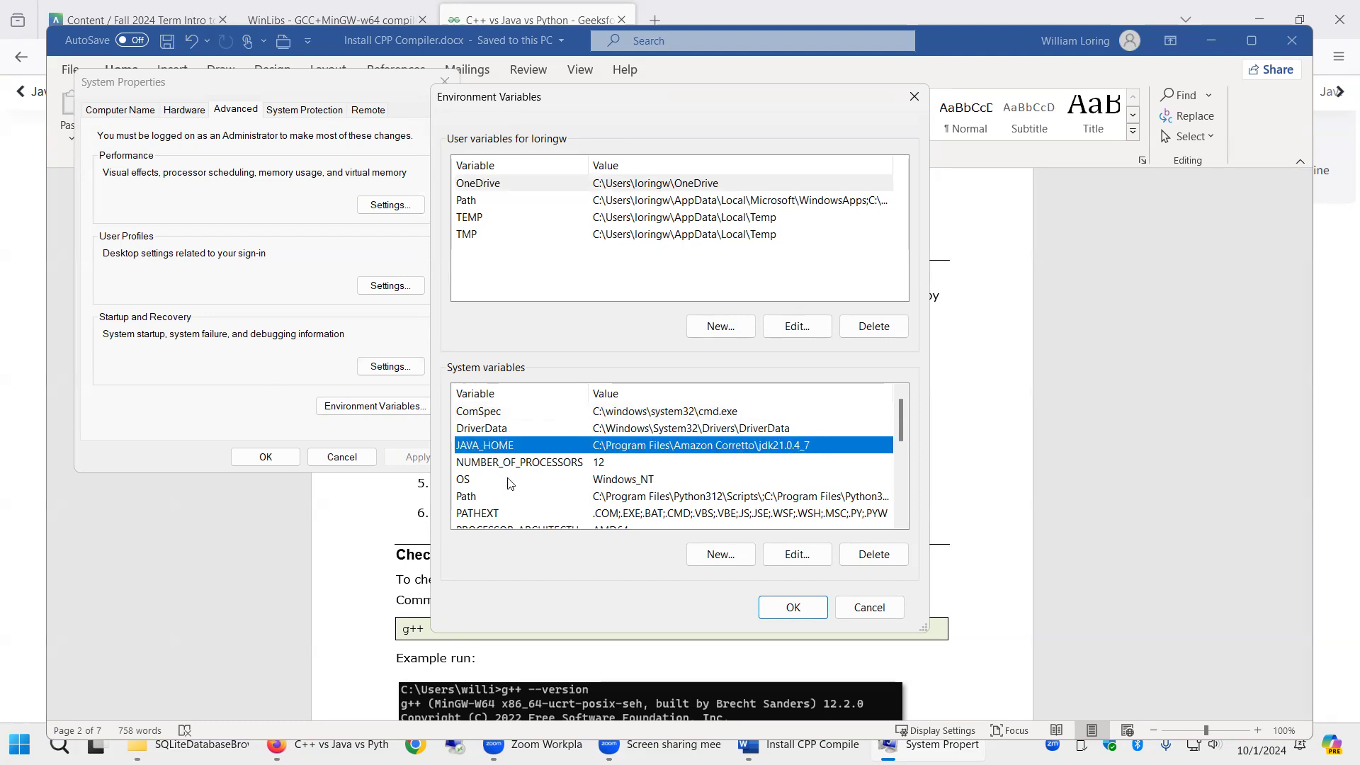
pyautogui.click(623, 500)
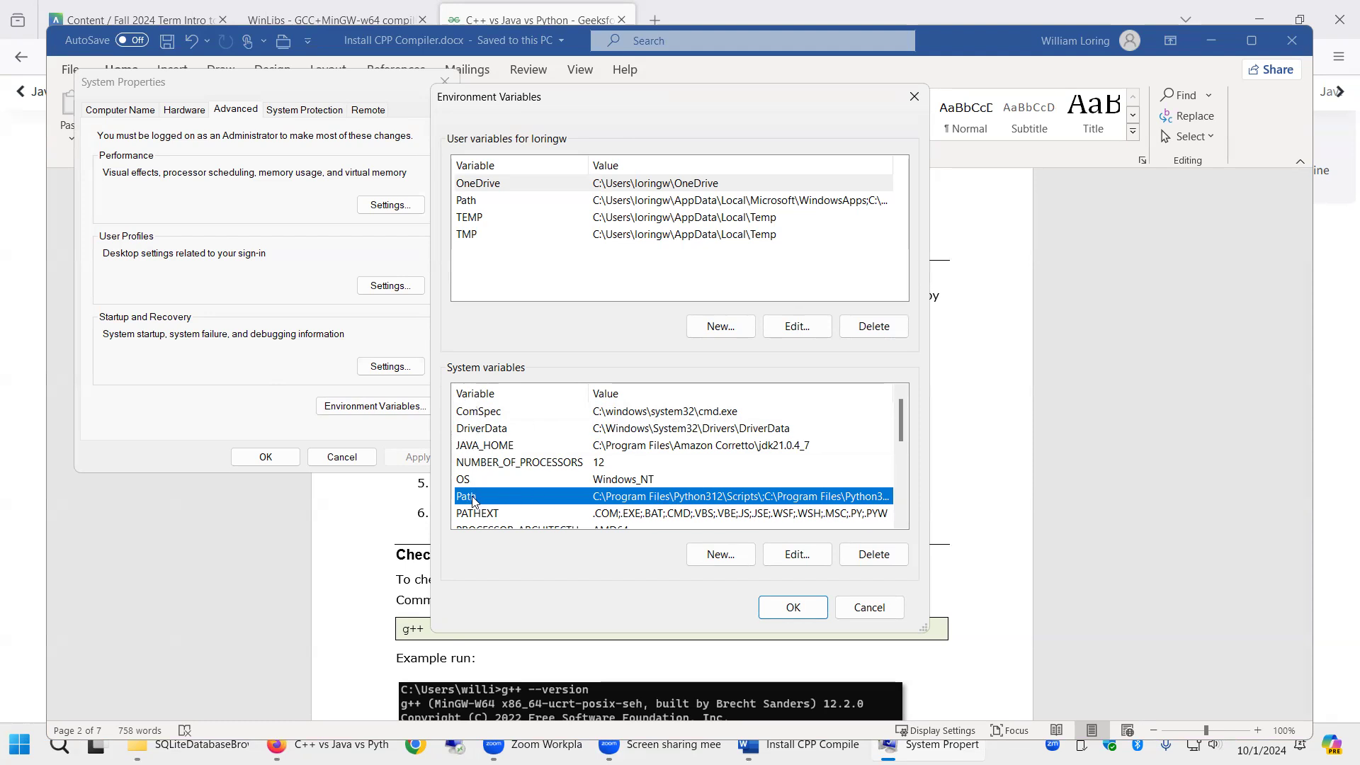
# - Open the system Path variable for editing and delete its existing c:\mingw64\bin entry
pyautogui.click(797, 556)
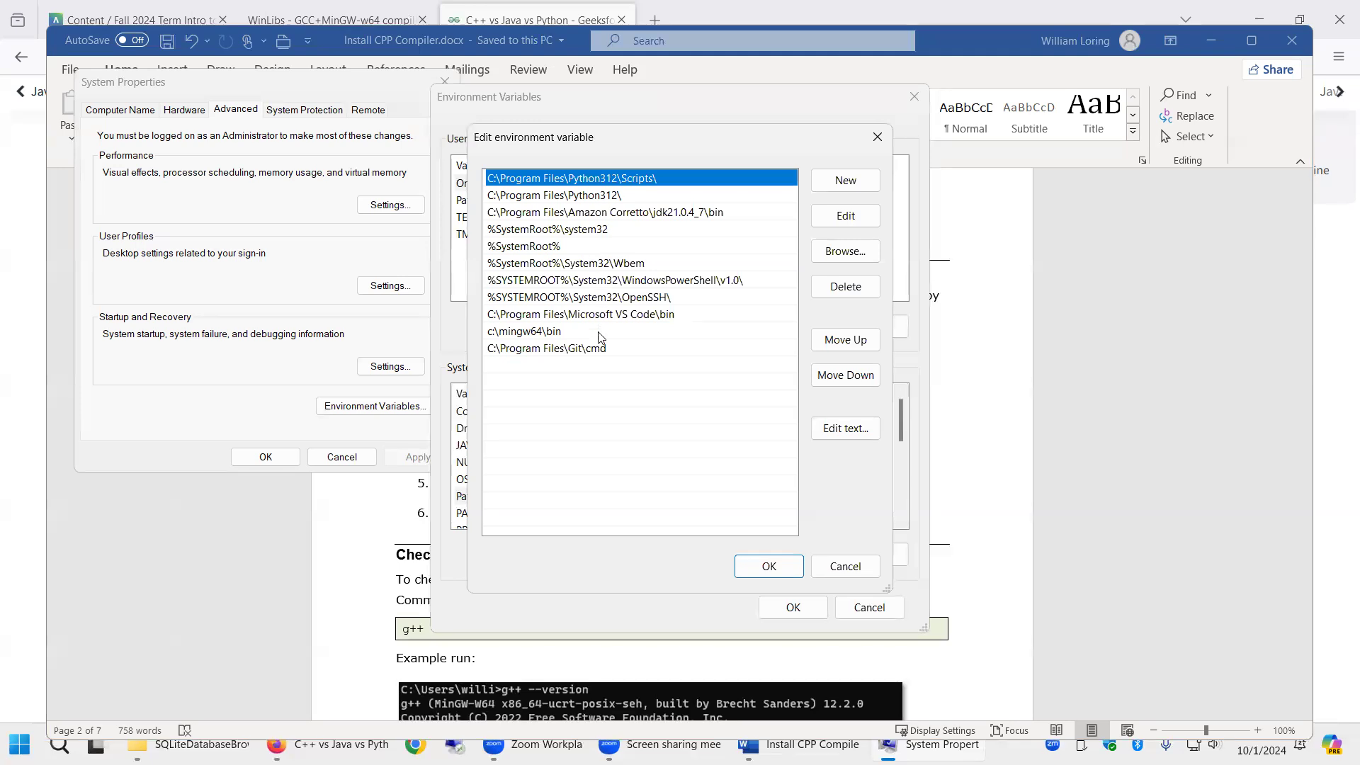
pyautogui.click(546, 333)
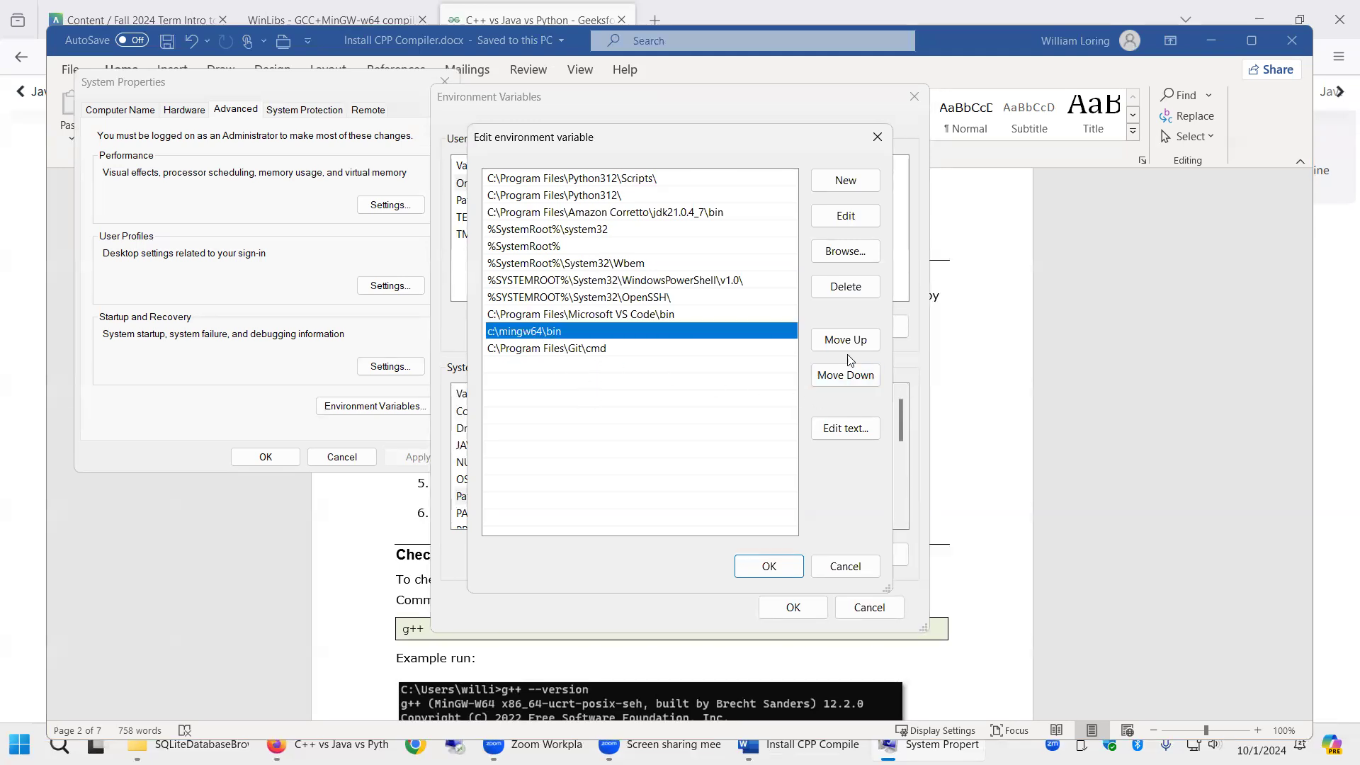
pyautogui.click(847, 290)
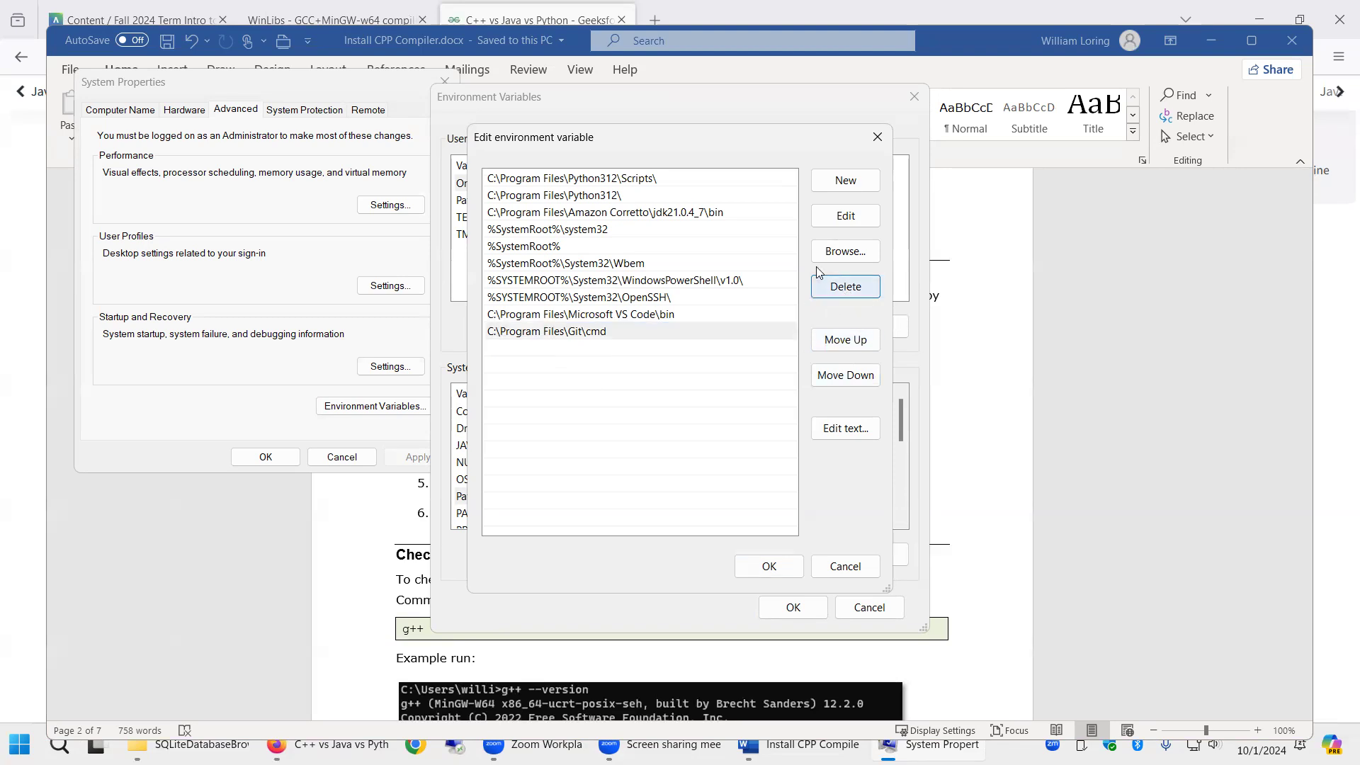
# - Add a new Path entry c:\mingw64\bin
pyautogui.click(838, 186)
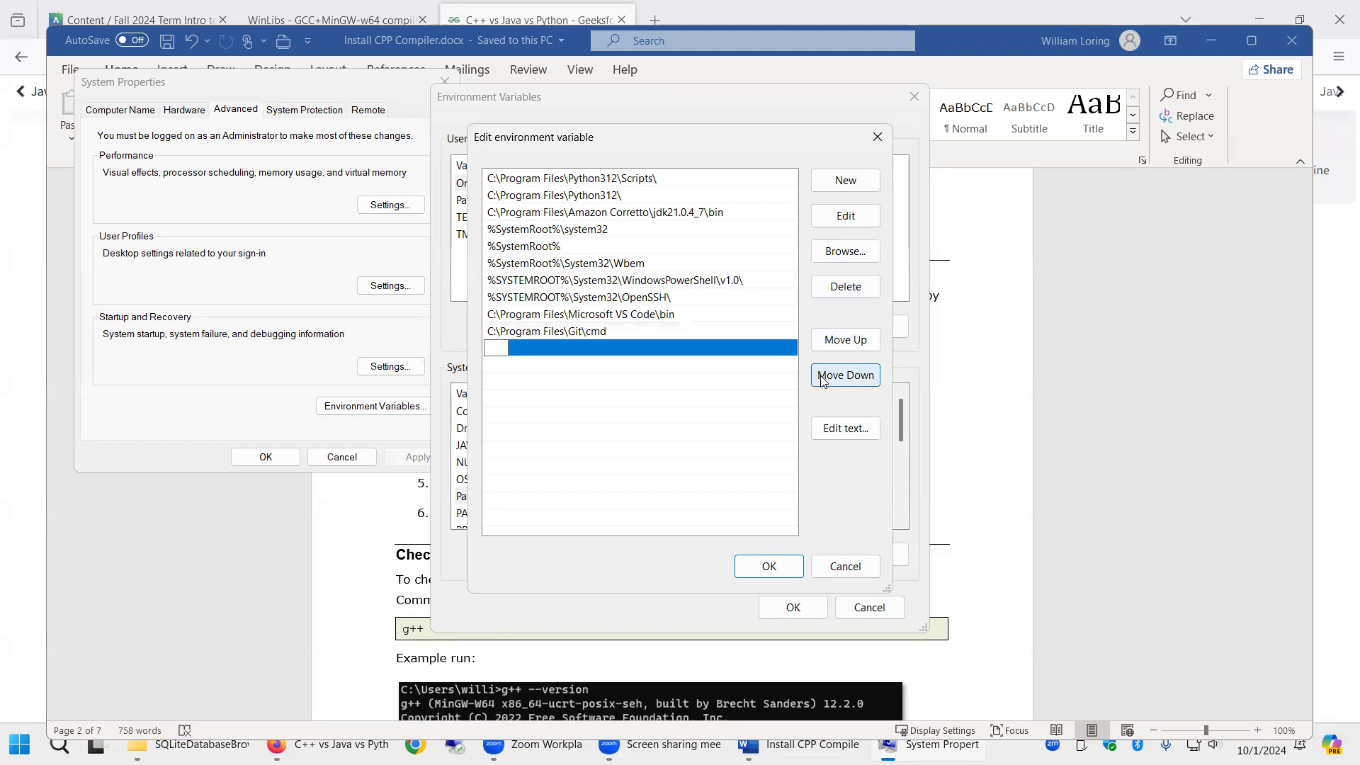
pyautogui.write('c:\\mingw64\\bin')
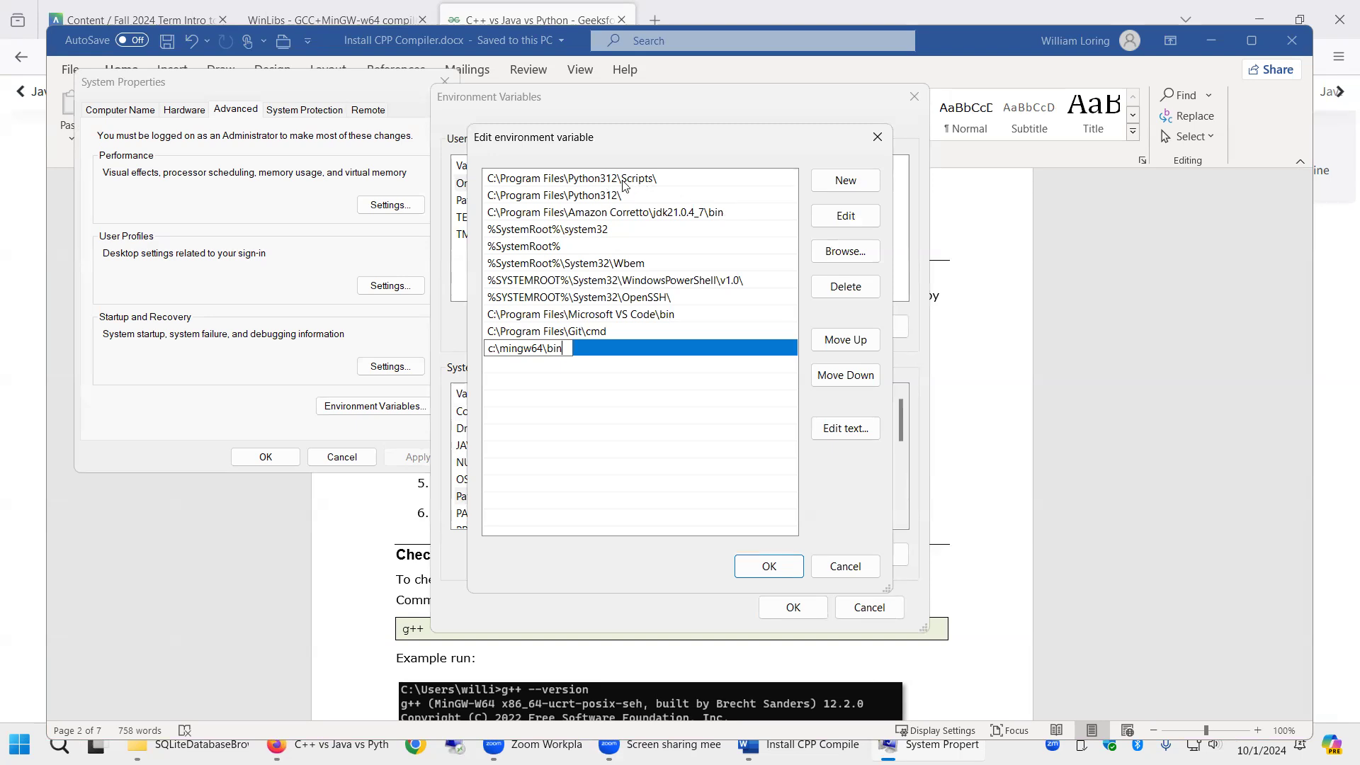
pyautogui.click(677, 373)
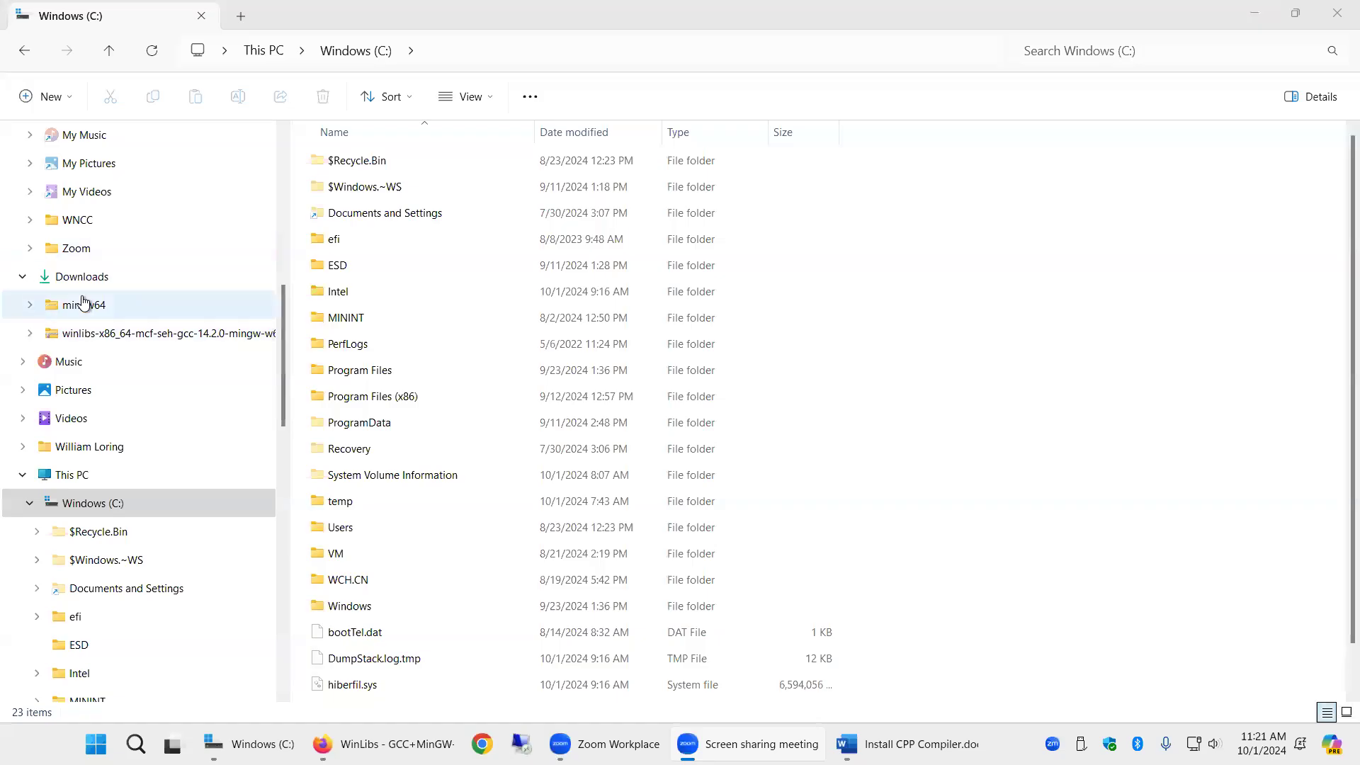
# - Copy the mingw64 folder from Downloads into the root of the C: drive
pyautogui.click(82, 281)
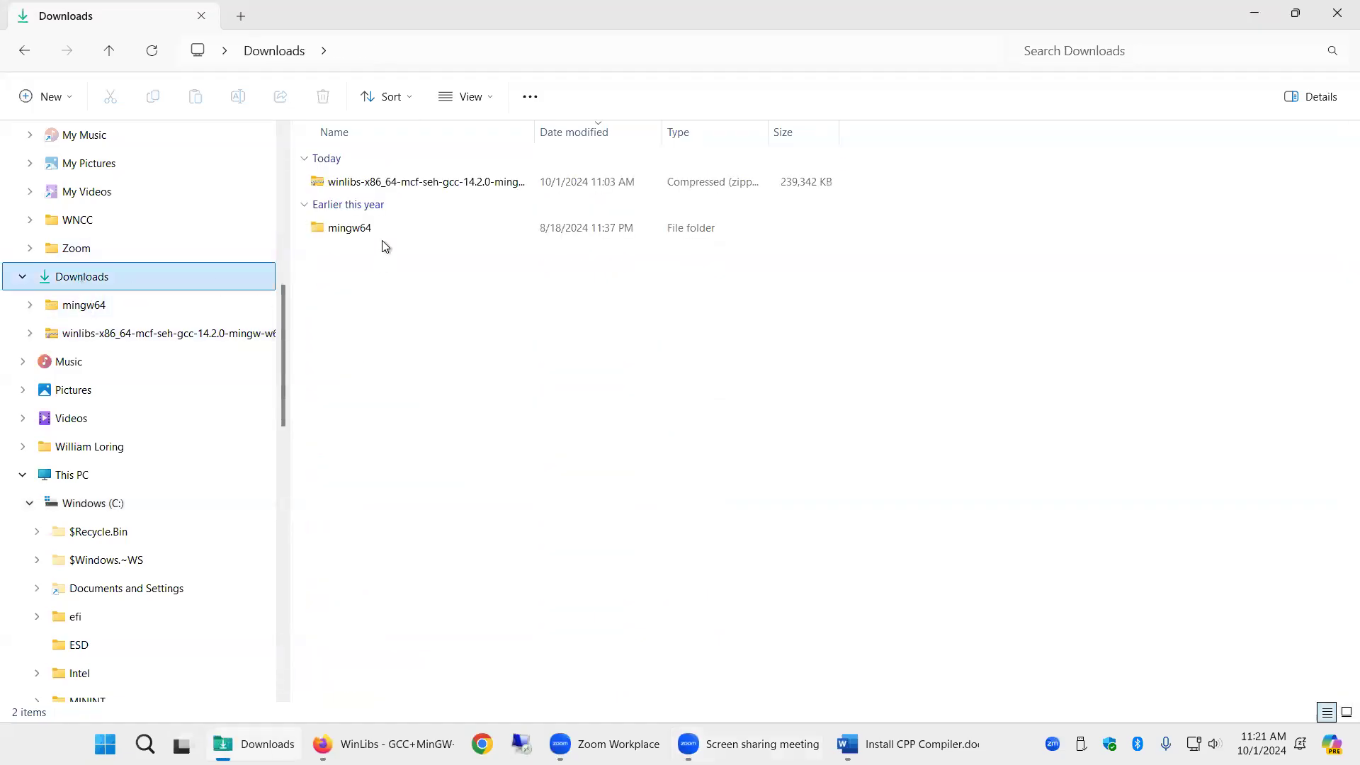
pyautogui.click(360, 228)
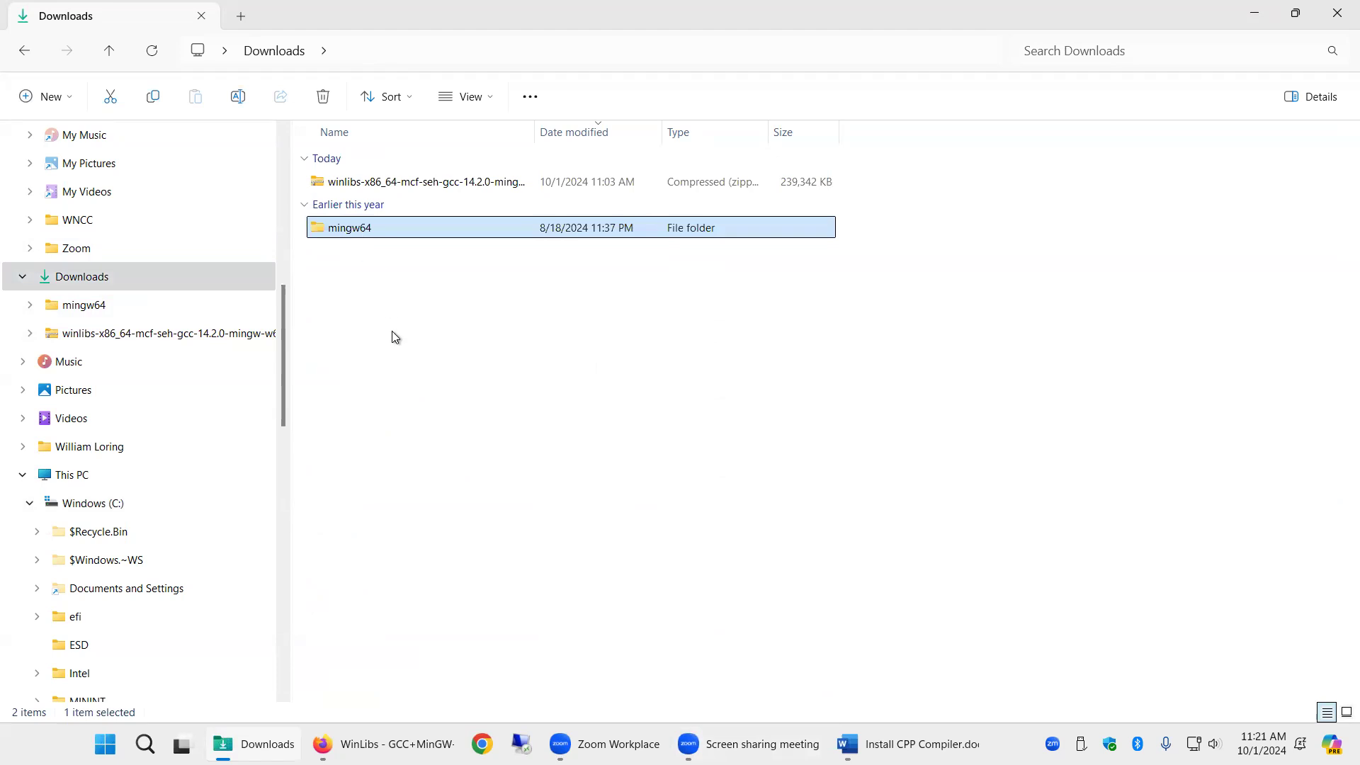
pyautogui.hotkey('ctrl', 'c')
pyautogui.click(89, 504)
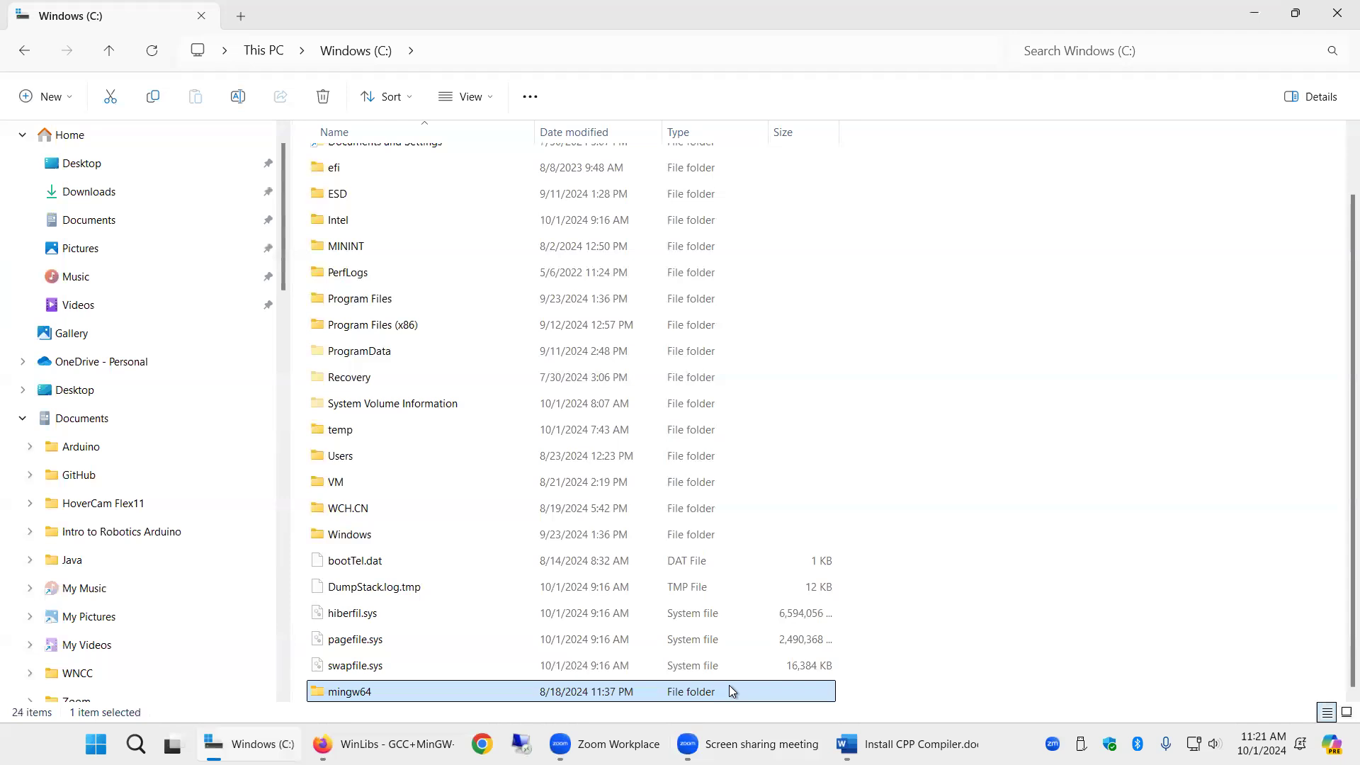
pyautogui.click(911, 513)
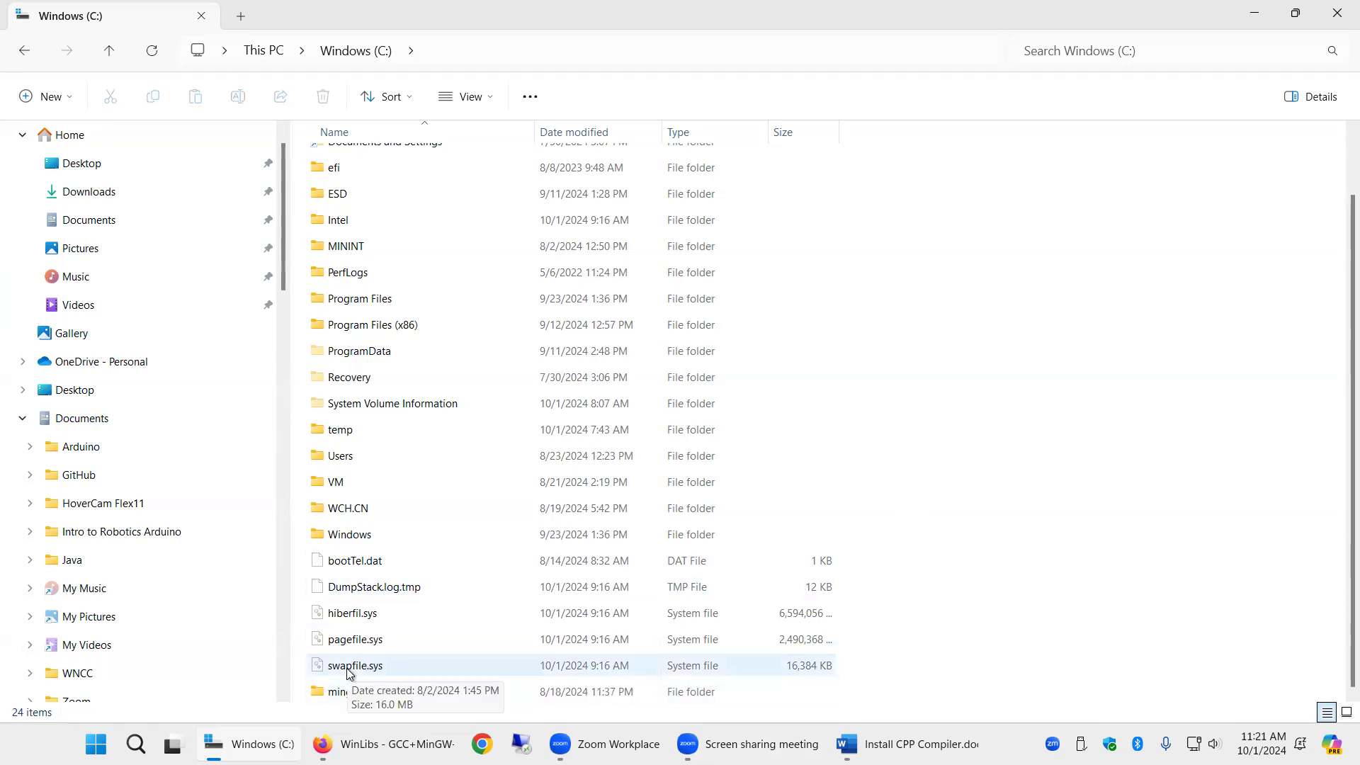
# - Open Command Prompt and run G++ -v to check the installed compiler
pyautogui.press('super')
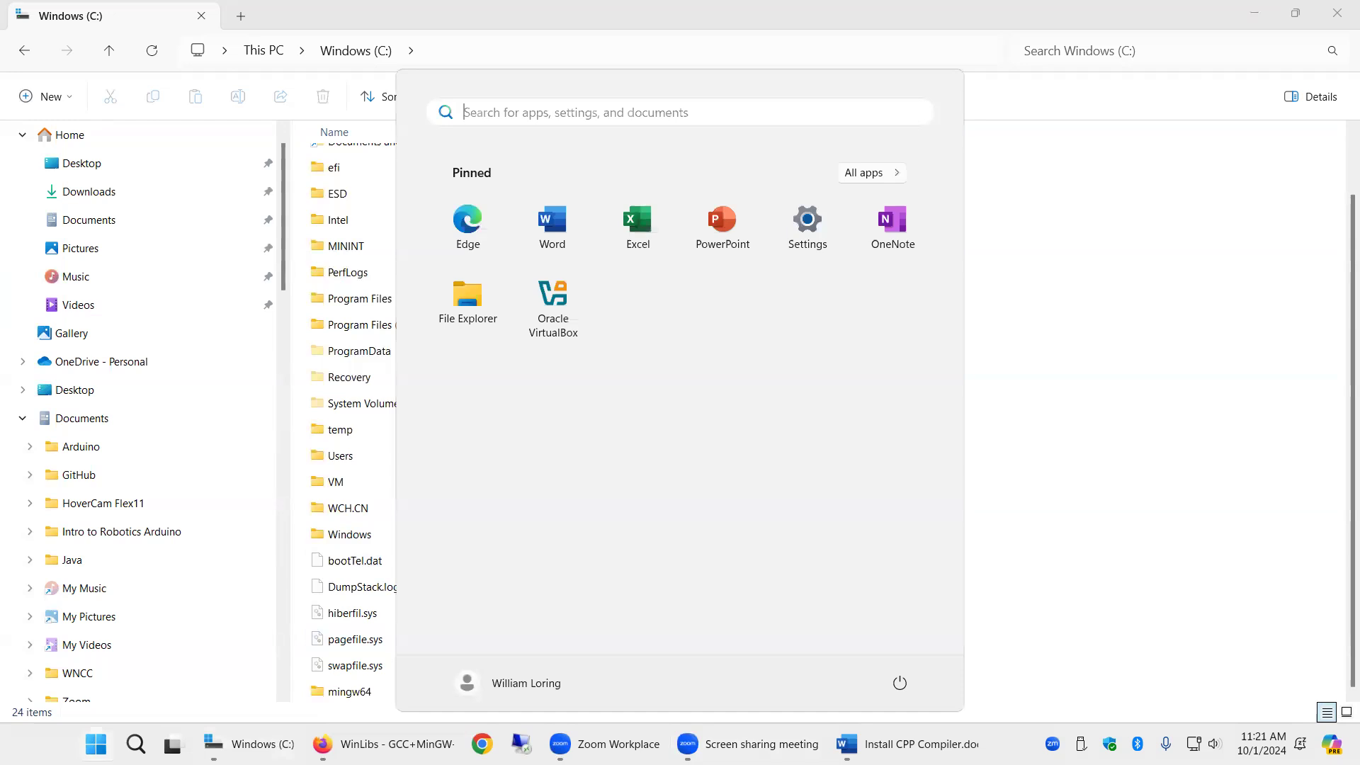
pyautogui.write('cmd')
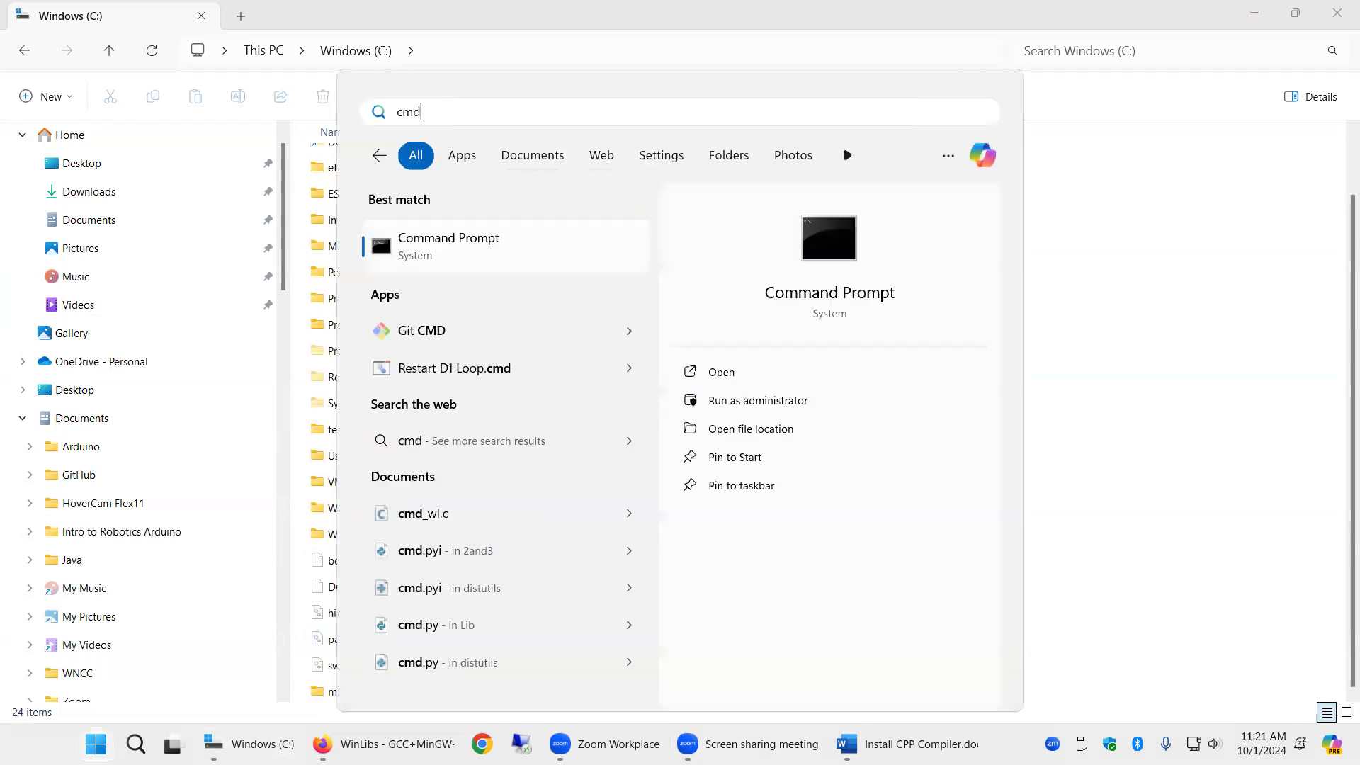
pyautogui.press('Return')
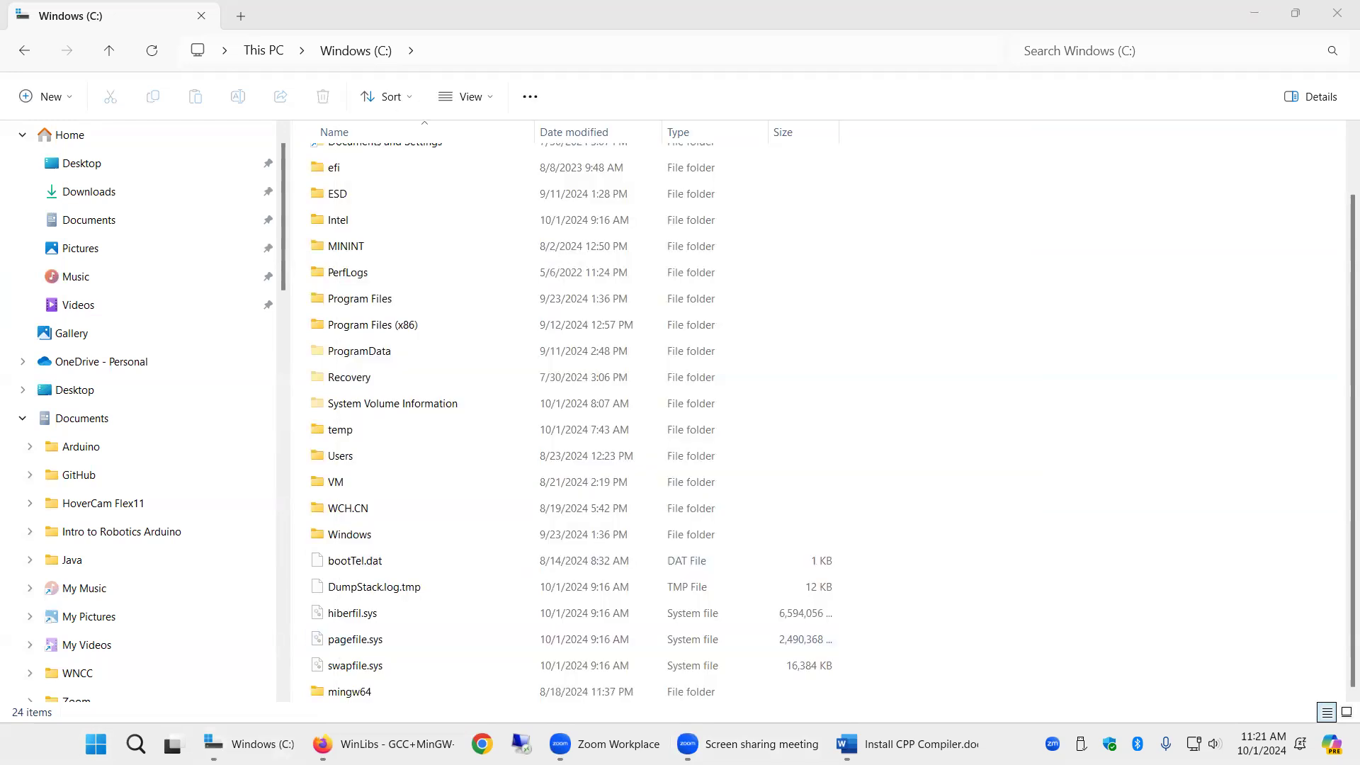
pyautogui.write('G++')
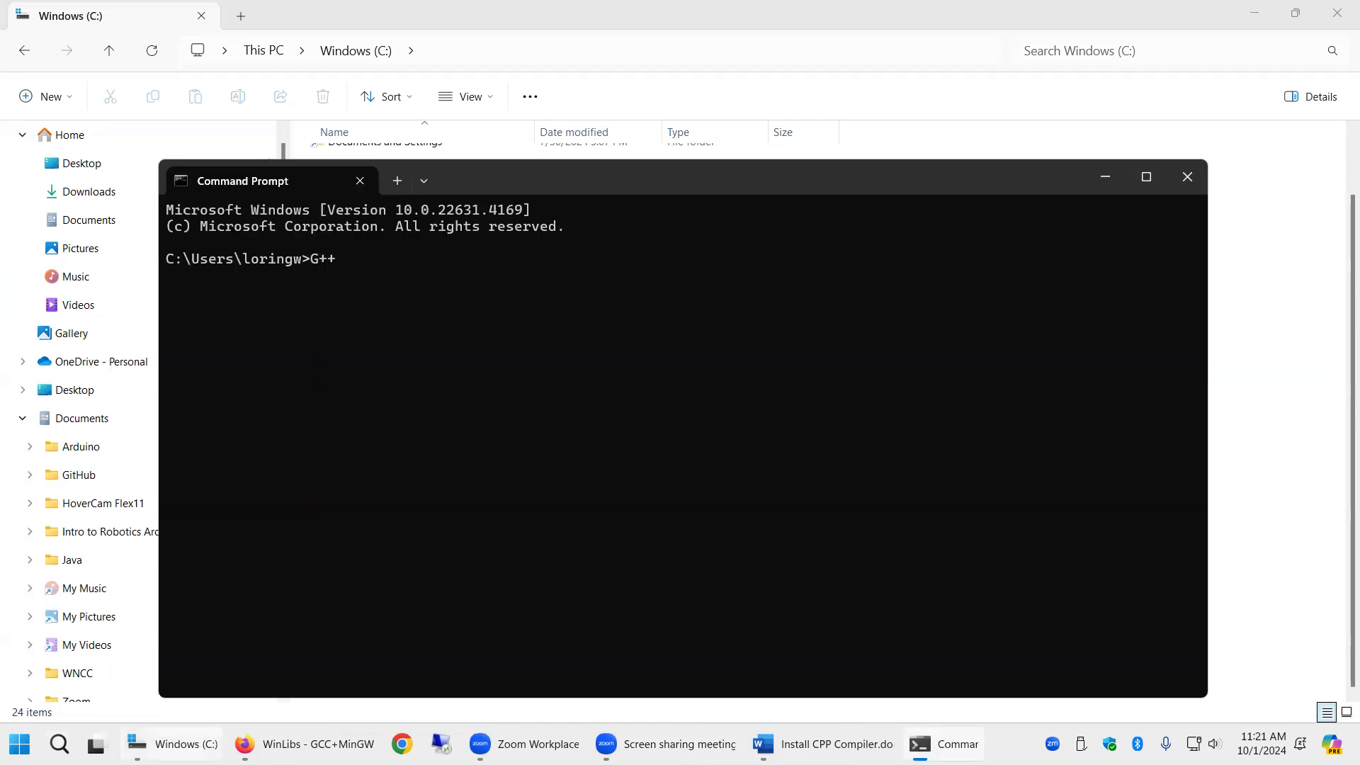
pyautogui.moveTo(172, 744)
pyautogui.write('-v')
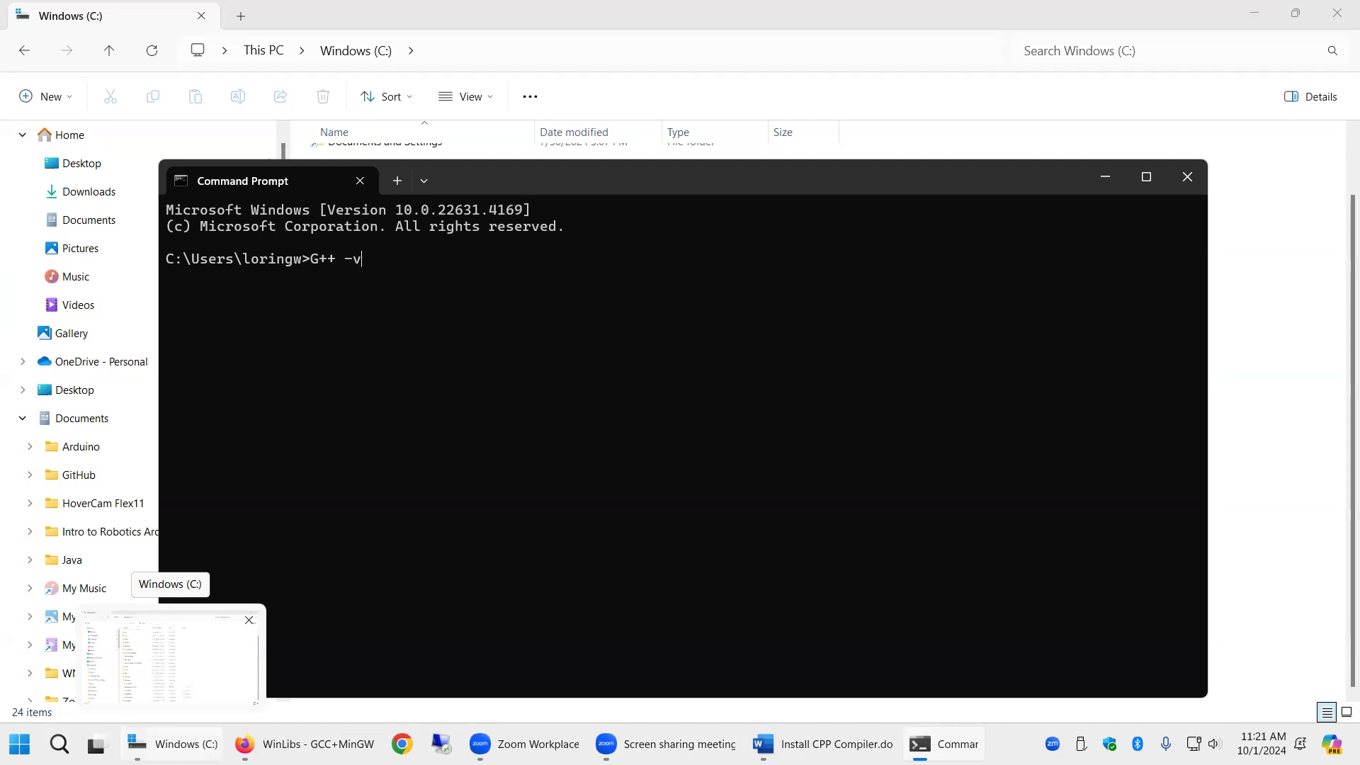
pyautogui.press('Return')
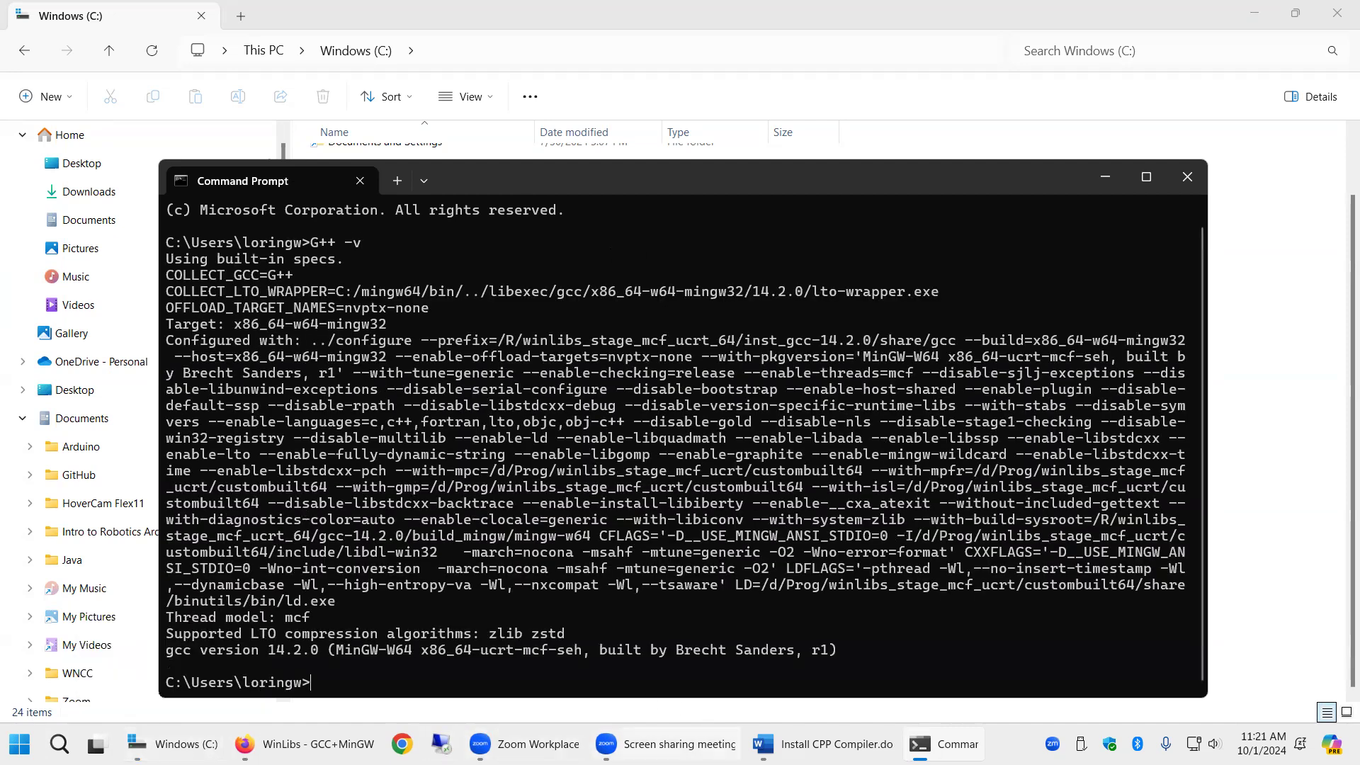
# - Try to run G++ --versioin by recalling and editing the previous command
pyautogui.click(814, 744)
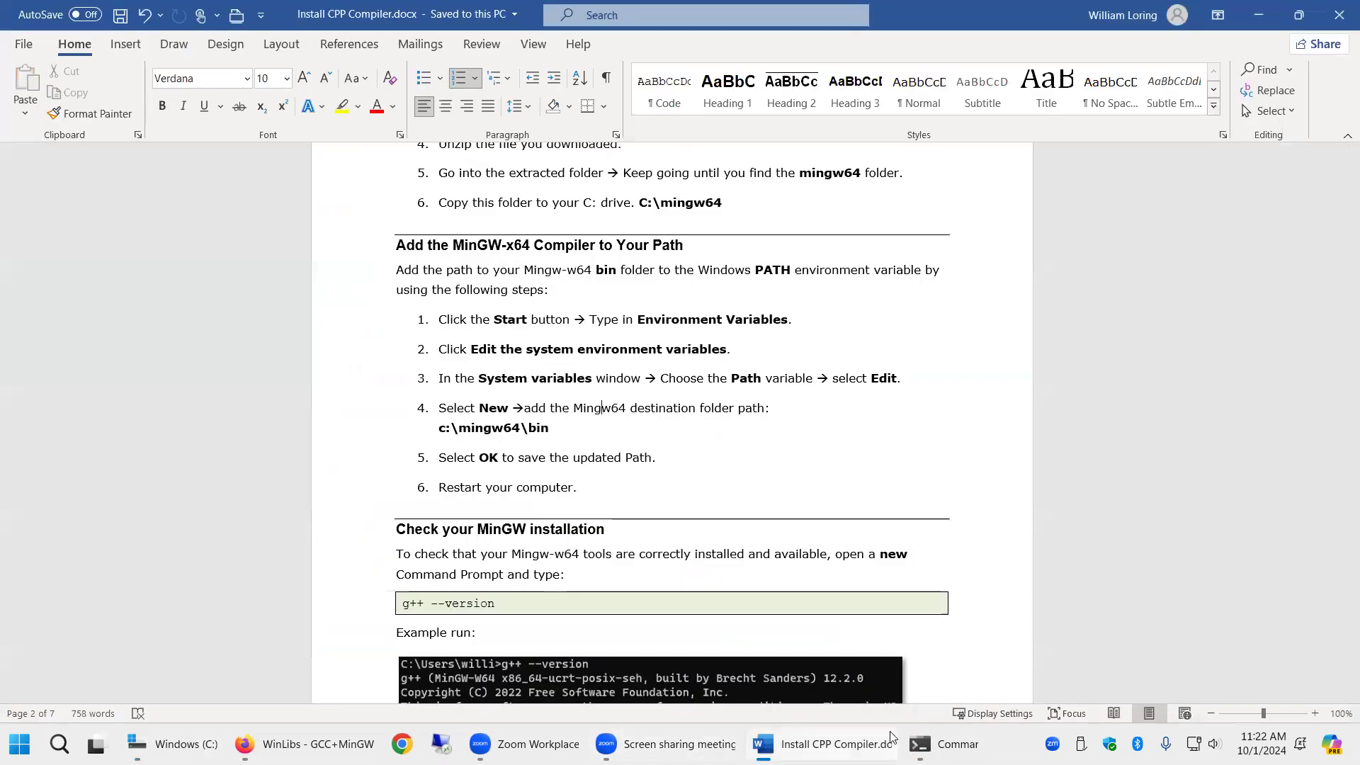
pyautogui.click(942, 744)
pyautogui.press('Up')
pyautogui.press('BackSpace')
pyautogui.write('-versioin')
pyautogui.press('Return')
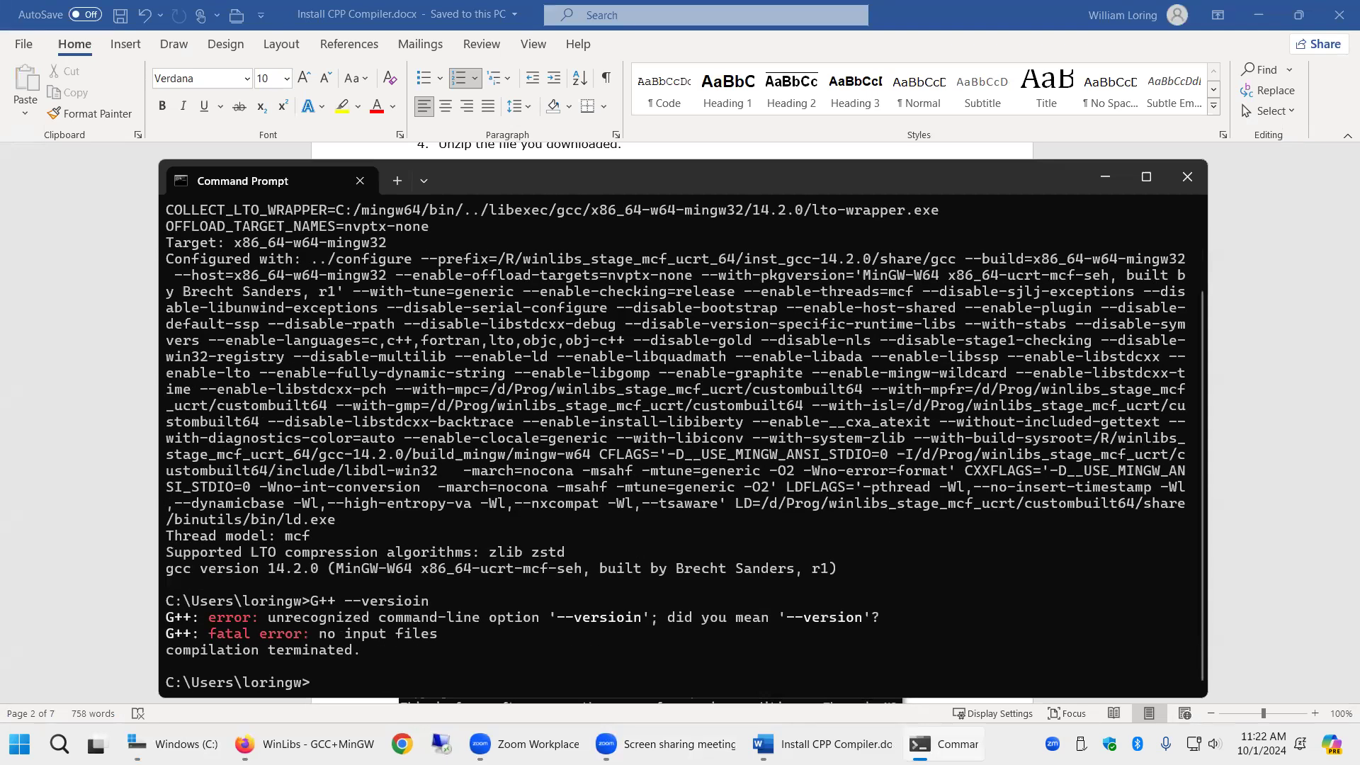
# - Correct the recalled command to G++ --version and run it, then run g++ without arguments
pyautogui.press('Up')
pyautogui.press('BackSpace')
pyautogui.press('BackSpace')
pyautogui.press('BackSpace')
pyautogui.write('on')
pyautogui.press('Return')
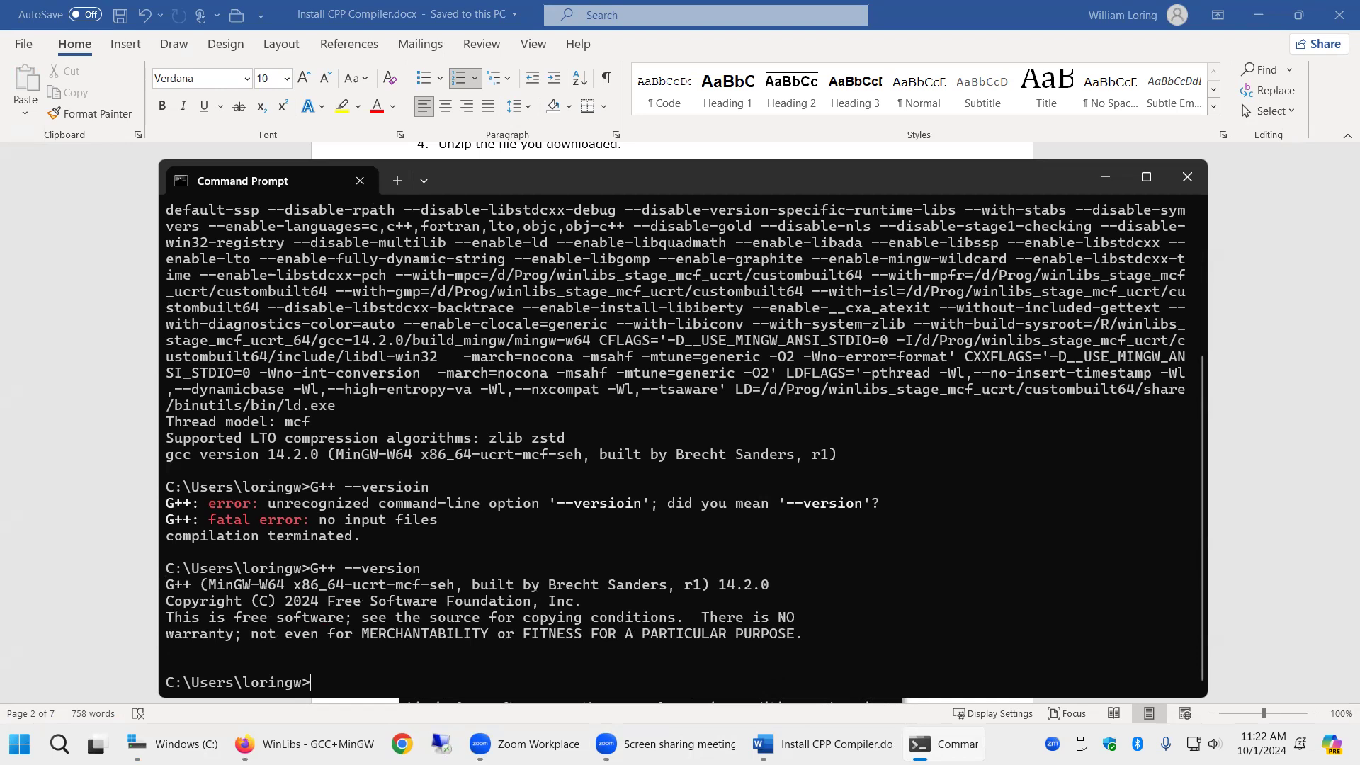
pyautogui.write('g++')
pyautogui.press('Return')
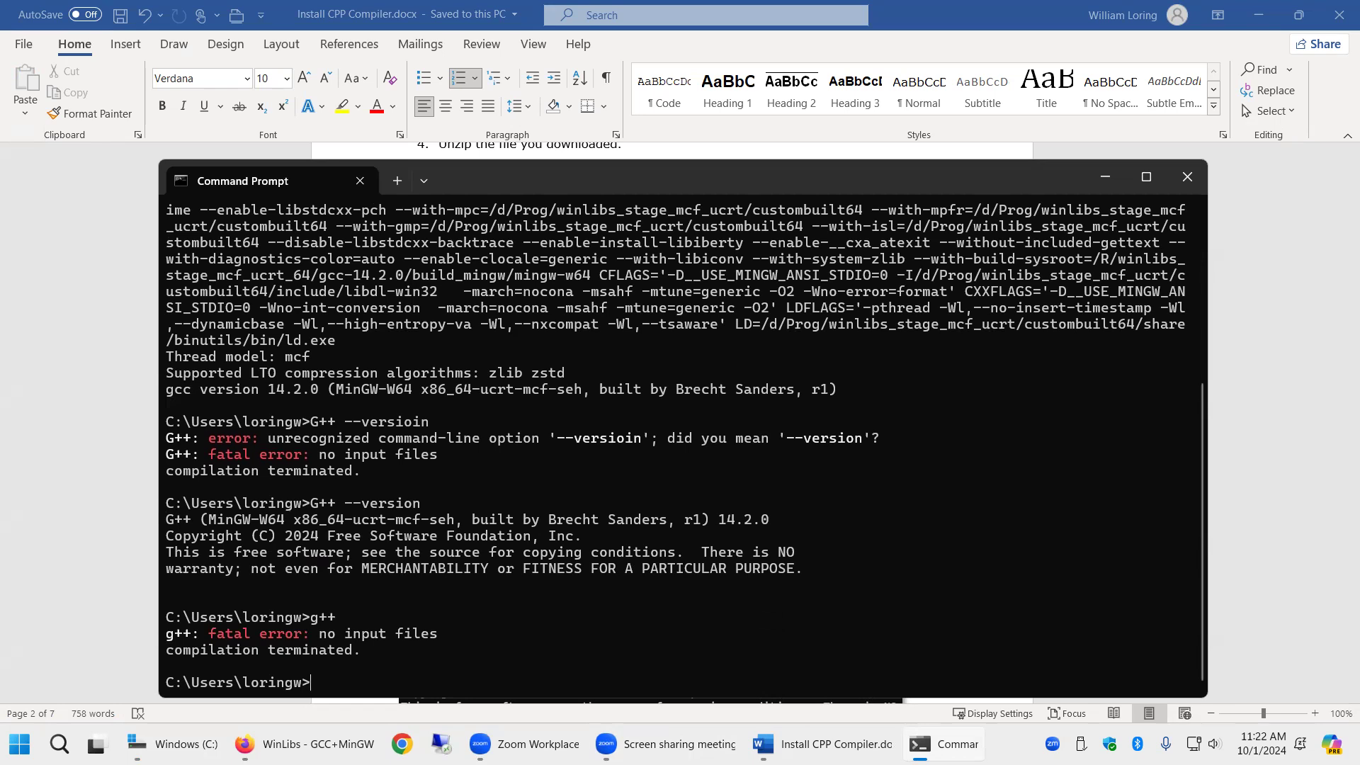
# - Scroll the course document through the Visual Studio Code installation and Hello World tutorial sections
pyautogui.click(769, 742)
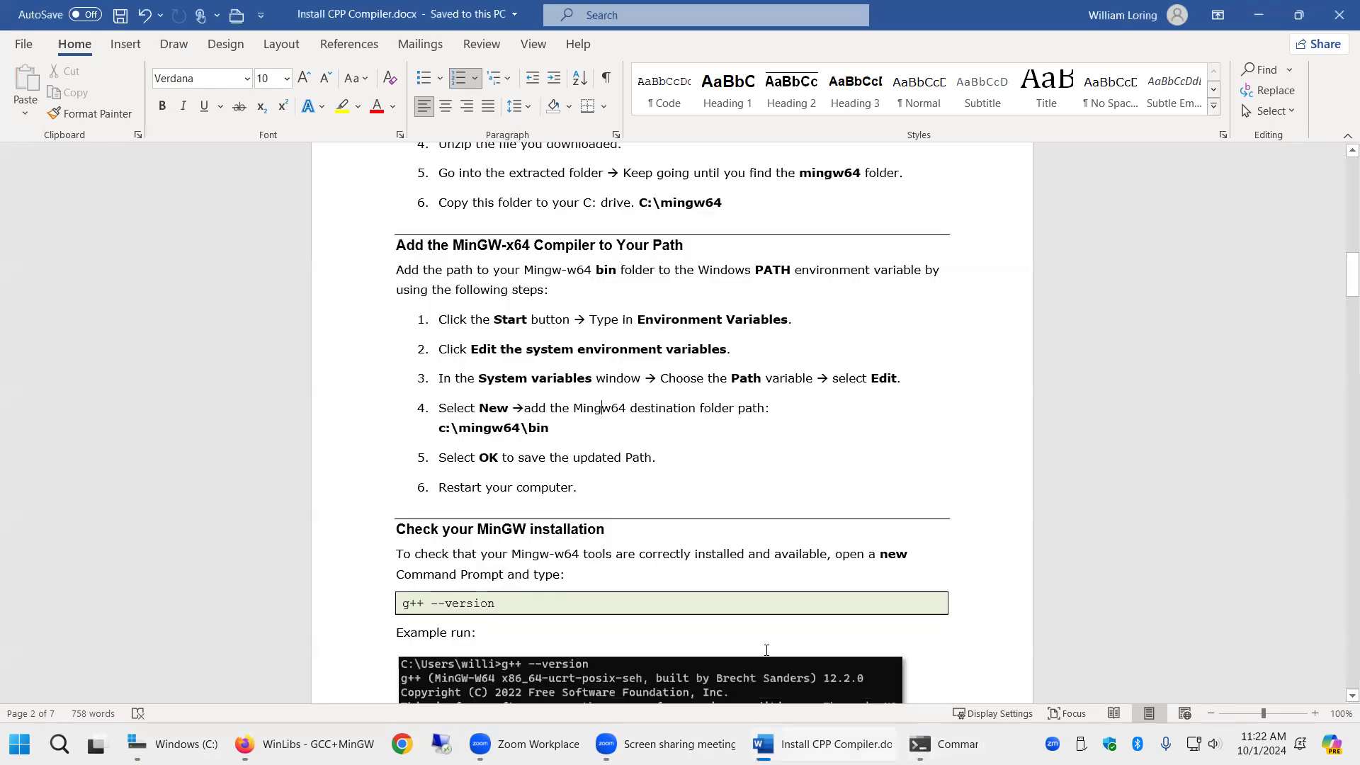
pyautogui.scroll(-10, 682, 441)
pyautogui.scroll(-9, 682, 447)
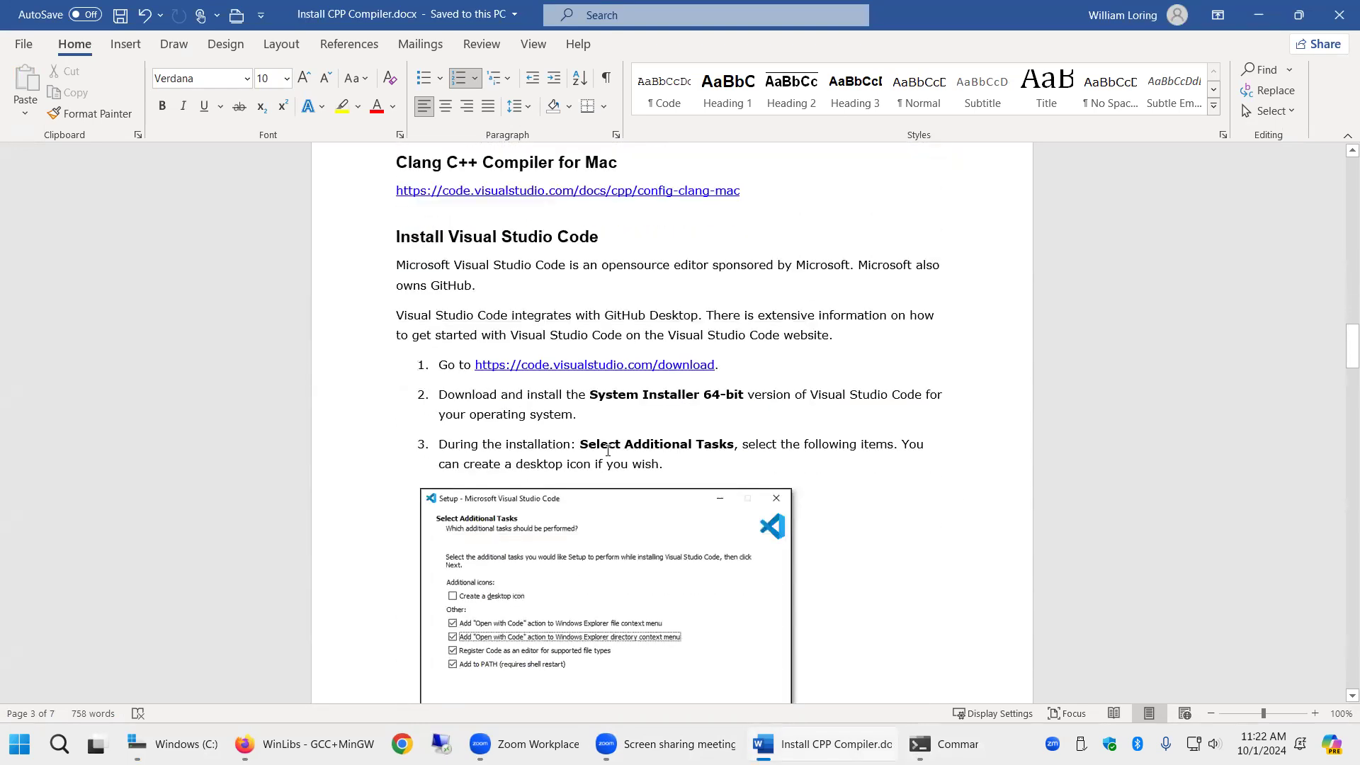
pyautogui.scroll(-15, 608, 449)
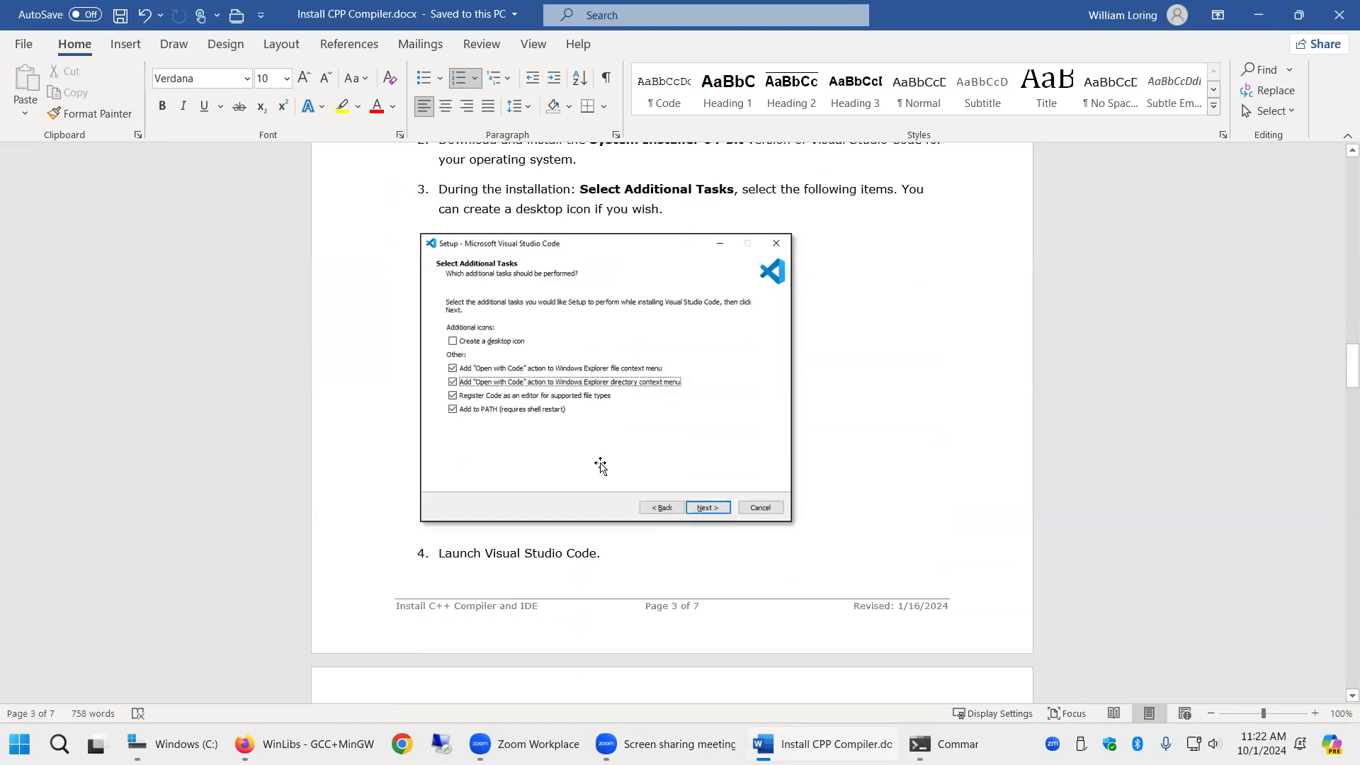
pyautogui.scroll(-4, 598, 468)
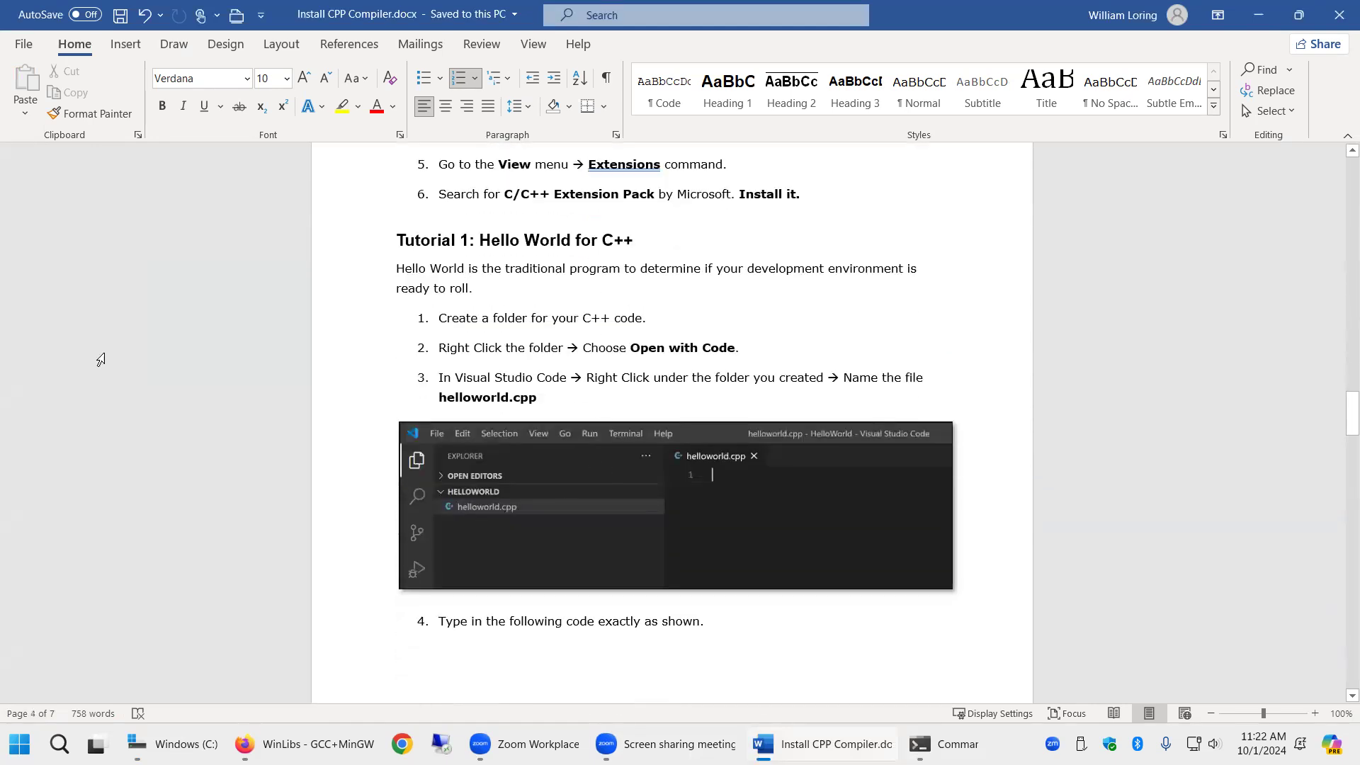